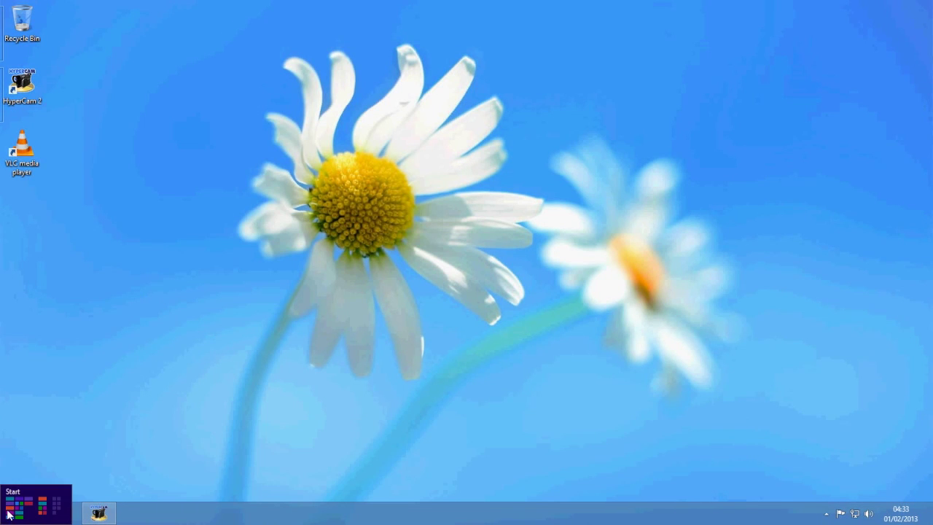
- Switch between the Start screen and the desktop twice, ending at the Internet Explorer taskbar icon
{"action": "left_click", "coordinate": [9, 515]}
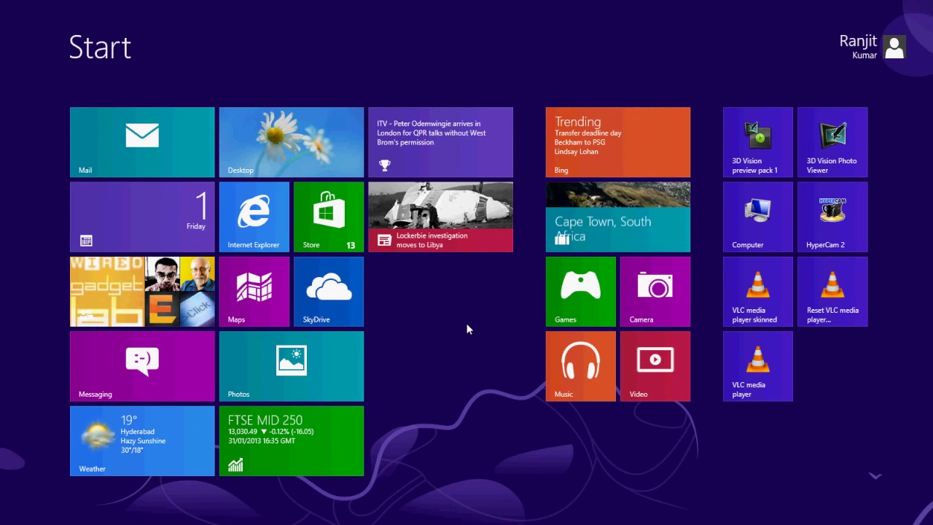
{"action": "left_click", "coordinate": [311, 153]}
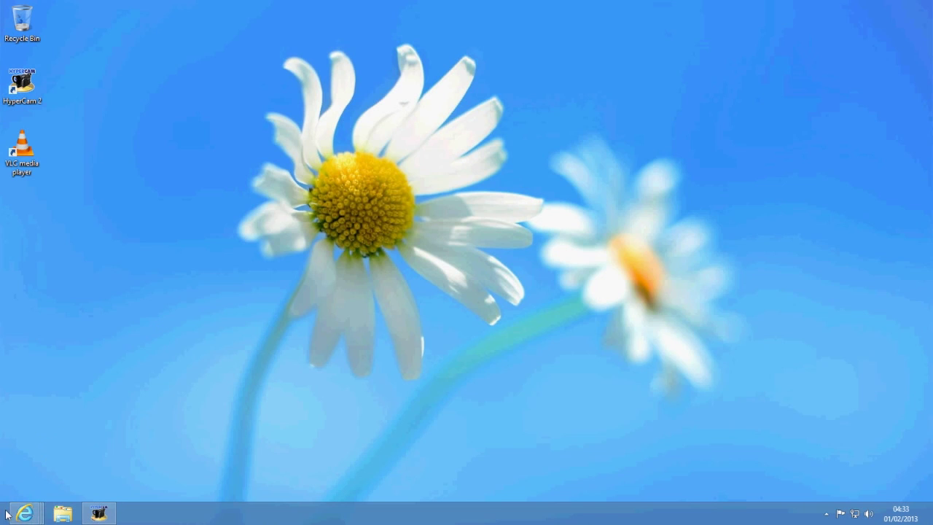
{"action": "mouse_move", "coordinate": [9, 517]}
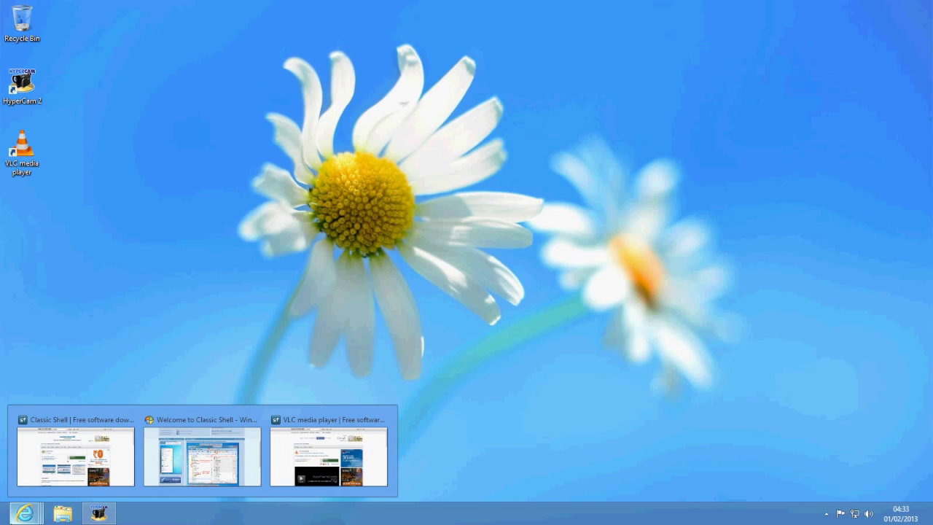
{"action": "left_click", "coordinate": [5, 520]}
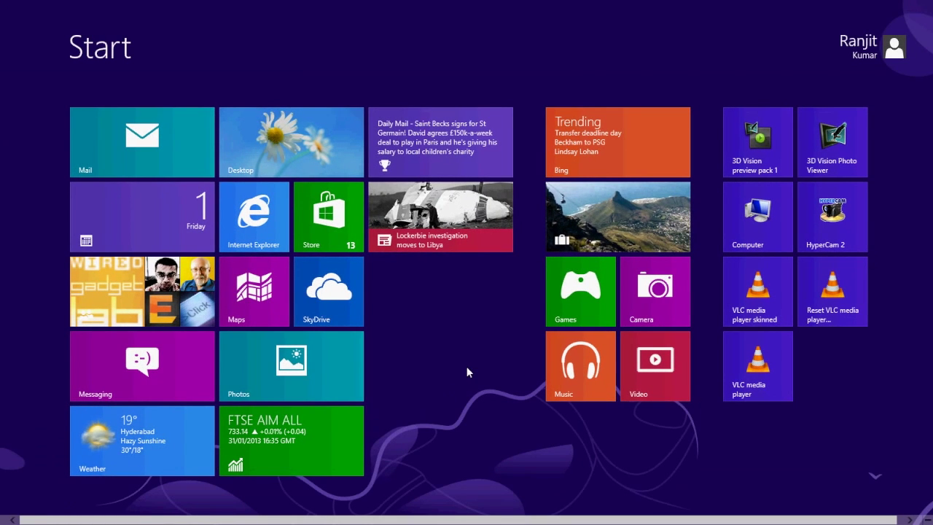
{"action": "left_click", "coordinate": [280, 166]}
{"action": "mouse_move", "coordinate": [1, 495]}
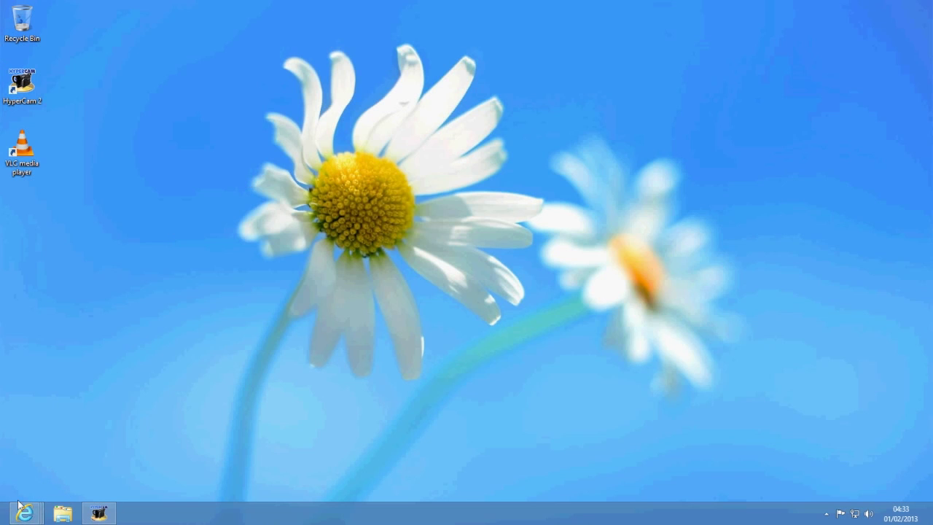
{"action": "mouse_move", "coordinate": [13, 517]}
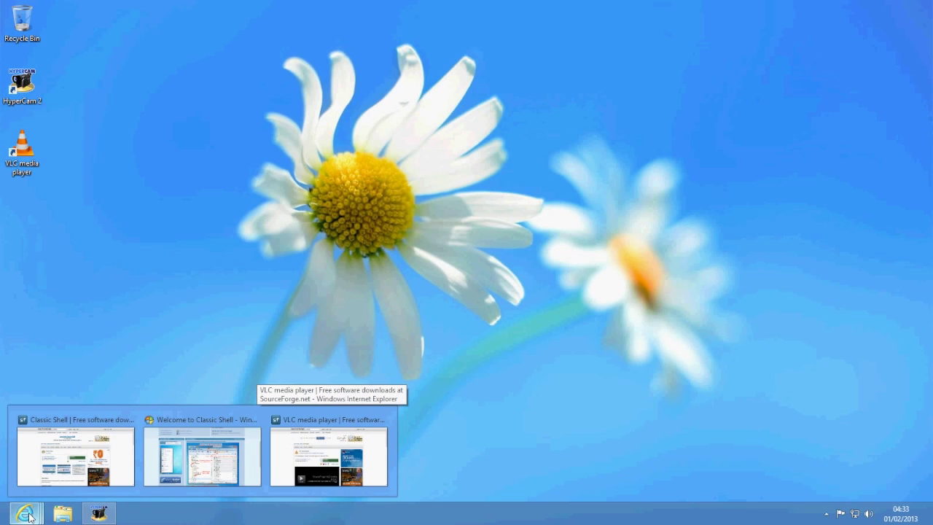
- Bring up Internet Explorer on the 'Welcome to Classic Shell' page, then minimize the browser
{"action": "left_click", "coordinate": [61, 458]}
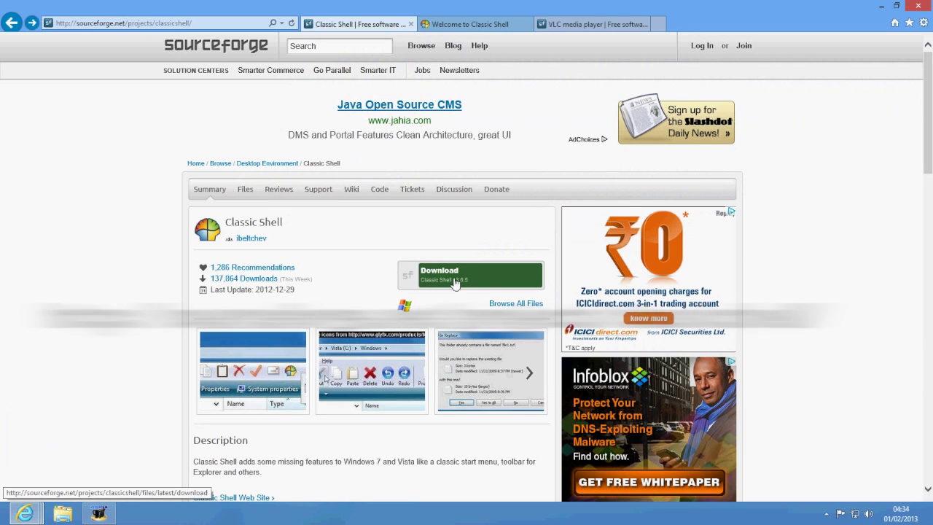
{"action": "left_click", "coordinate": [473, 24]}
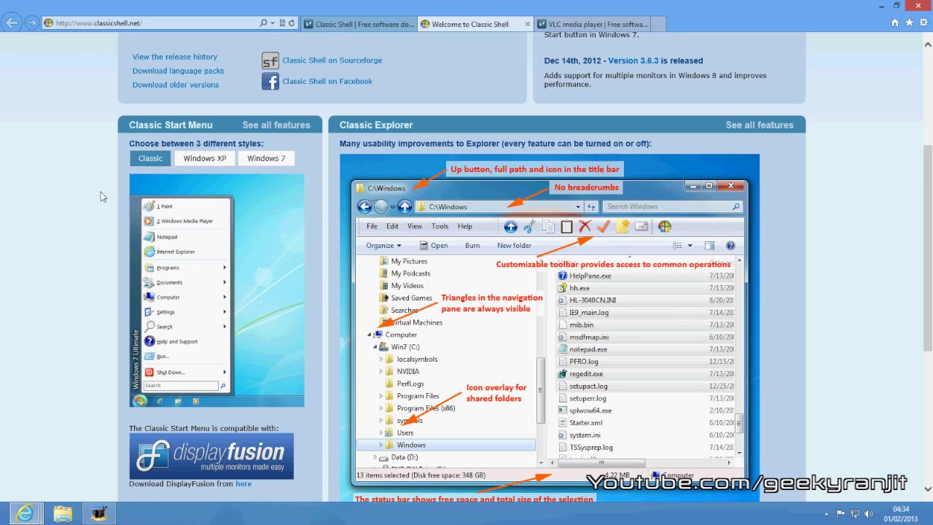
{"action": "left_click", "coordinate": [883, 7]}
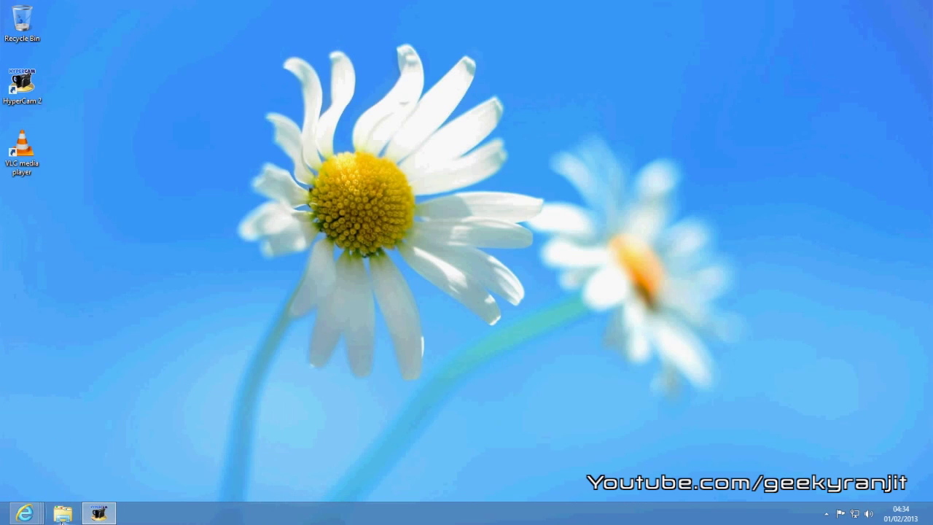
- Open File Explorer on the Downloads folder and look through the Home, Share and View ribbon commands
{"action": "left_click", "coordinate": [62, 514]}
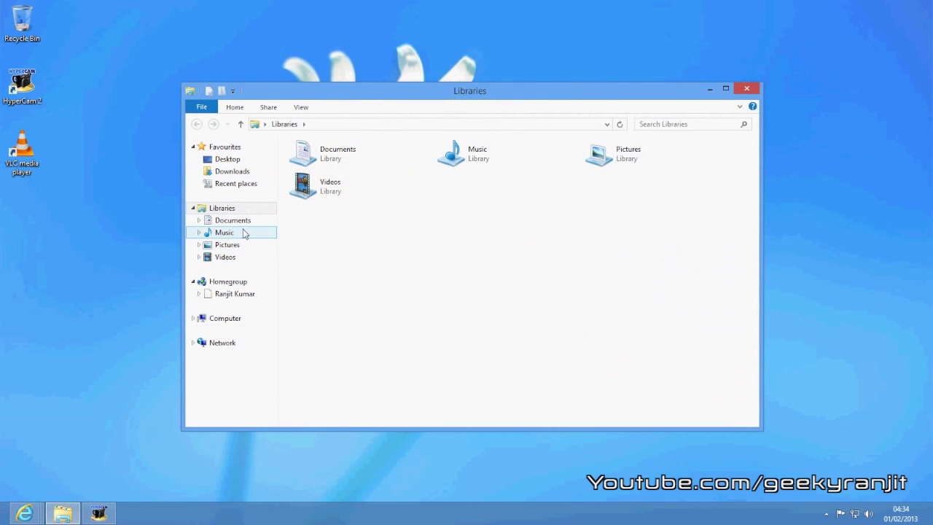
{"action": "left_click", "coordinate": [239, 172]}
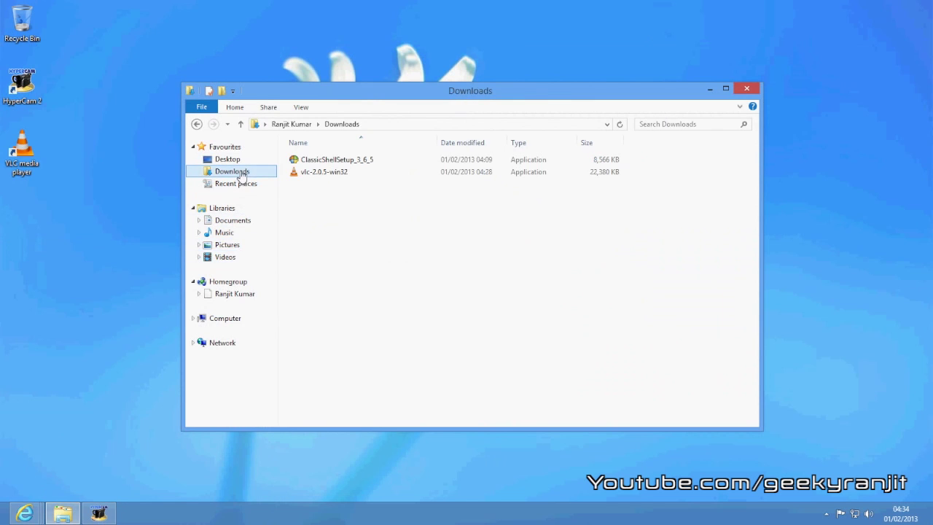
{"action": "left_click", "coordinate": [235, 107]}
{"action": "left_click", "coordinate": [274, 110]}
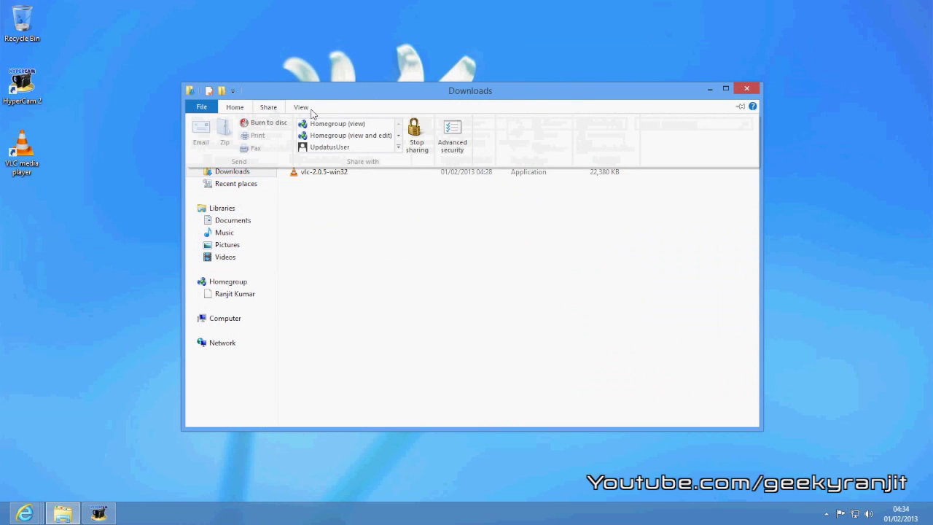
{"action": "left_click", "coordinate": [310, 111]}
{"action": "left_click", "coordinate": [267, 110]}
{"action": "left_click", "coordinate": [236, 107]}
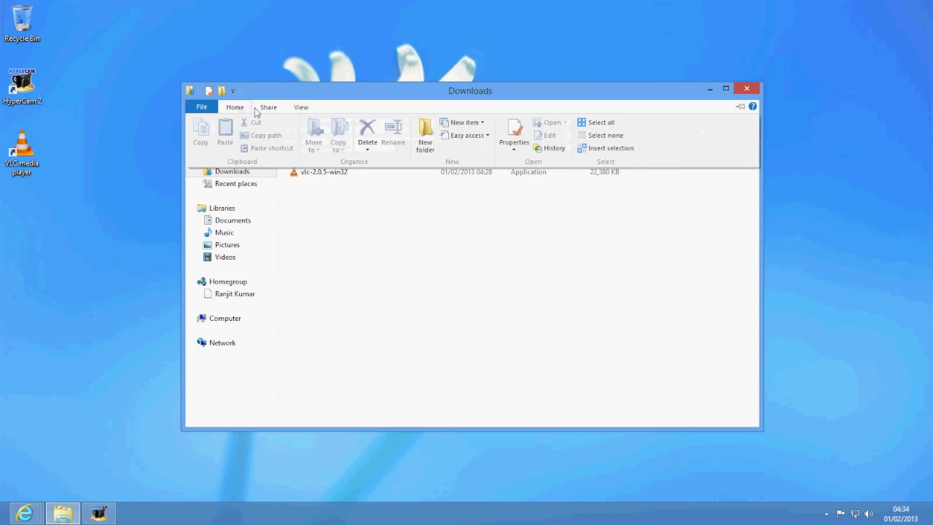
{"action": "left_click", "coordinate": [268, 109]}
{"action": "left_click", "coordinate": [305, 110]}
- Collapse the ribbon, select ClassicShellSetup_3_6_5 and move the Downloads window up and left
{"action": "left_click", "coordinate": [331, 265]}
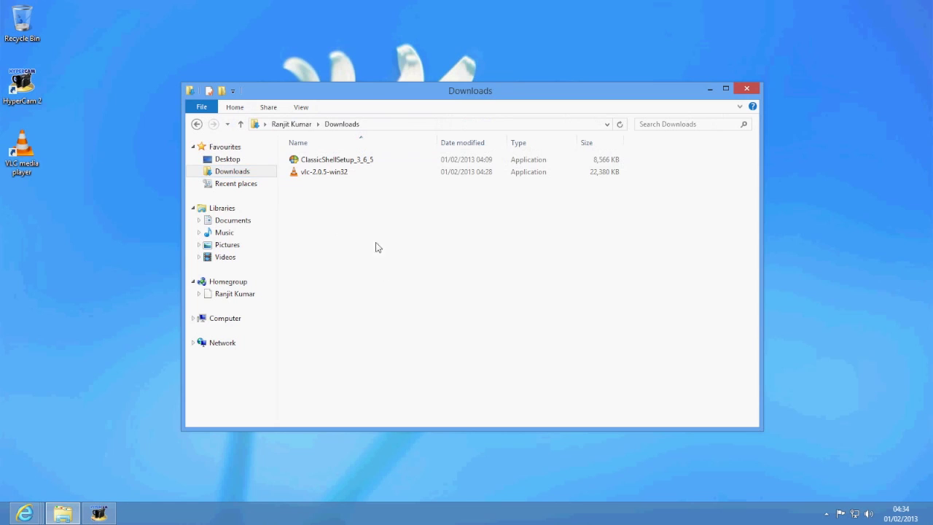
{"action": "left_click", "coordinate": [340, 162]}
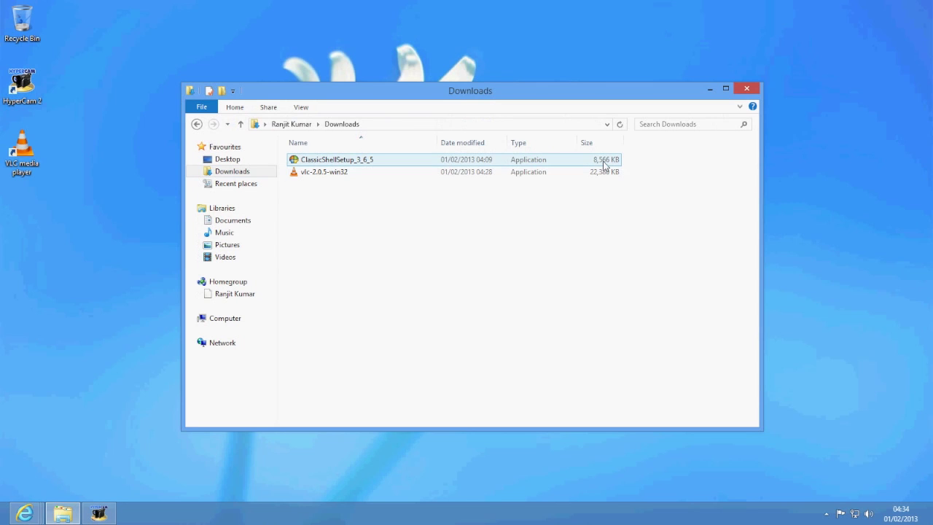
{"action": "left_click_drag", "start_coordinate": [562, 92], "coordinate": [461, 78]}
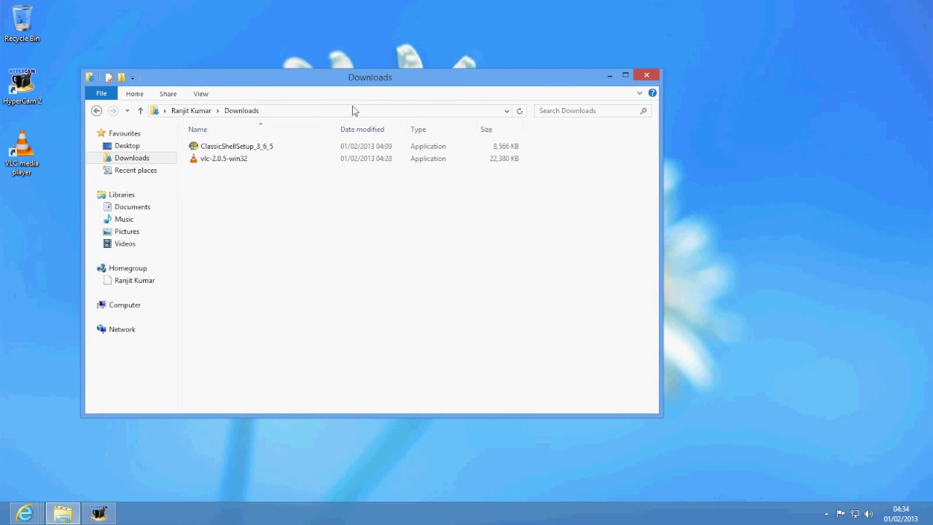
- Run ClassicShellSetup_3_6_5, accept the licence, keep all four features and install, approving the UAC prompt
{"action": "double_click", "coordinate": [260, 147]}
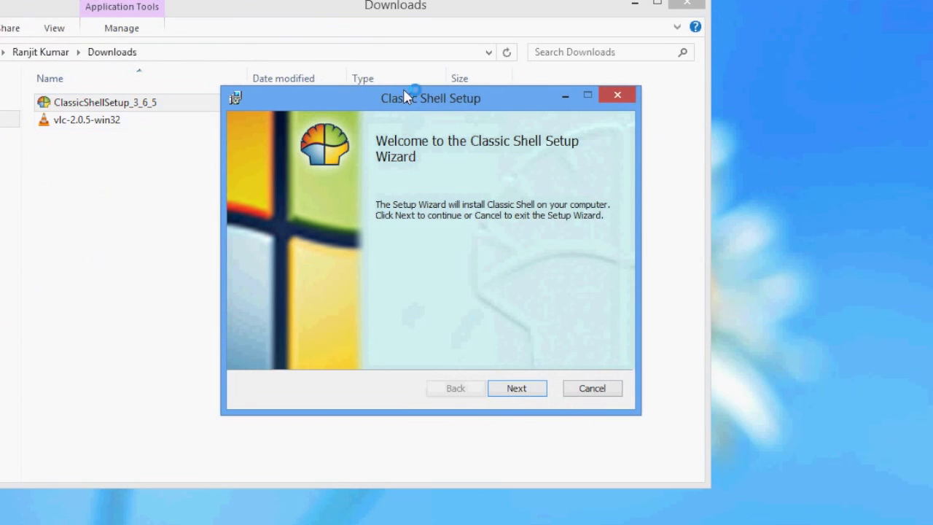
{"action": "left_click_drag", "start_coordinate": [451, 139], "coordinate": [347, 138]}
{"action": "left_click", "coordinate": [385, 385]}
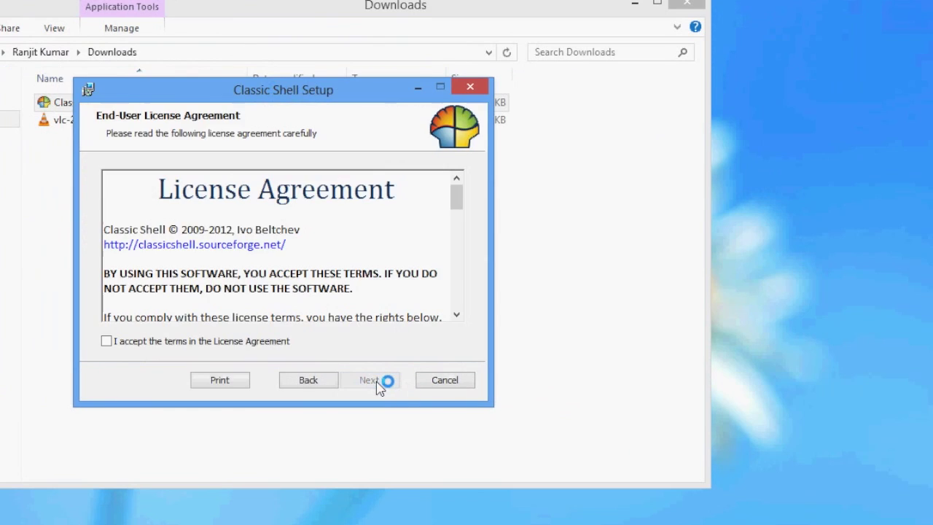
{"action": "left_click", "coordinate": [136, 347]}
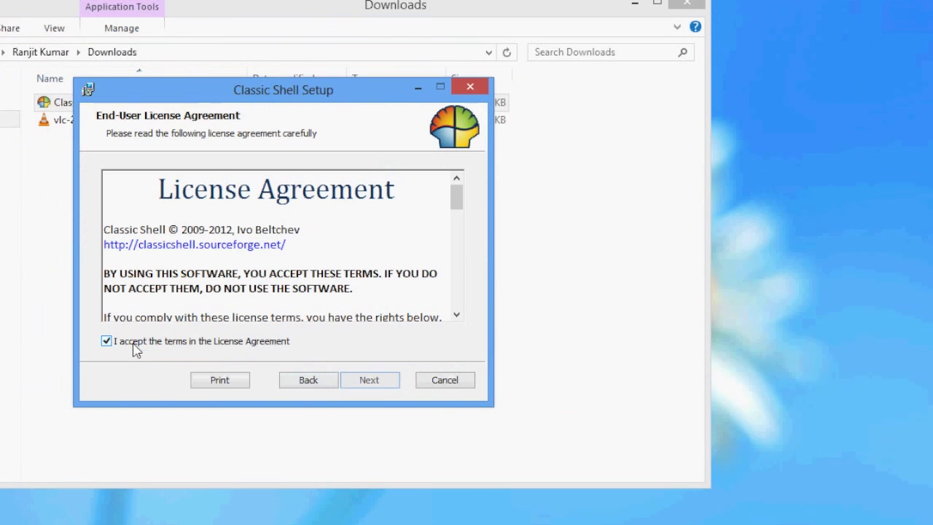
{"action": "left_click", "coordinate": [365, 384]}
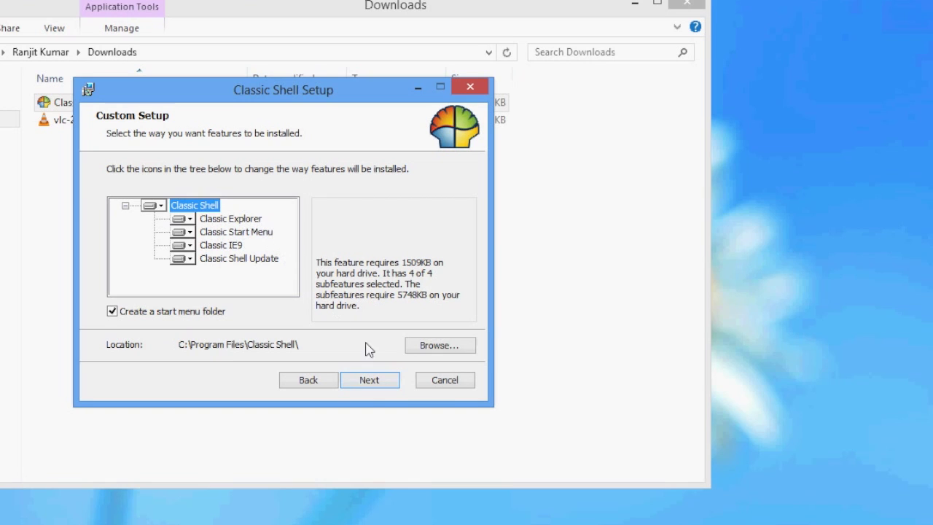
{"action": "left_click", "coordinate": [369, 384]}
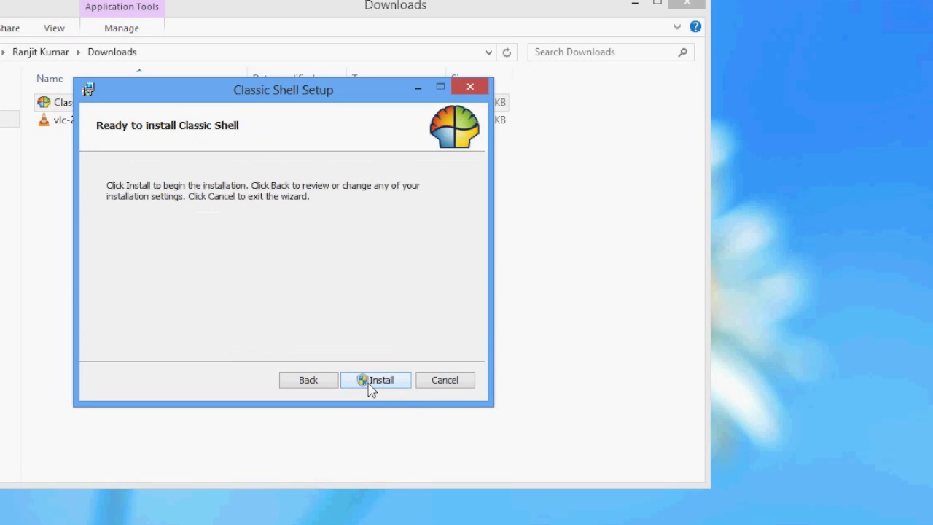
{"action": "left_click", "coordinate": [370, 386]}
{"action": "left_click", "coordinate": [499, 298]}
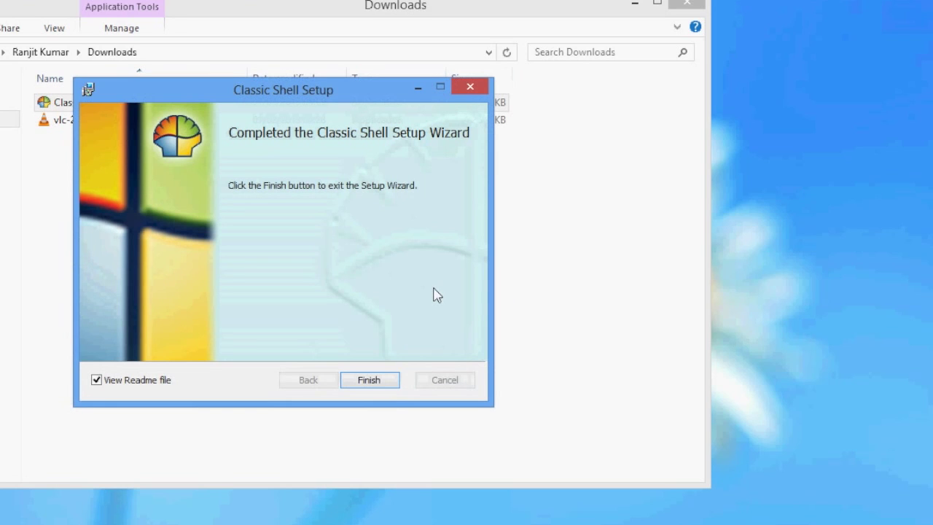
- Finish setup, skim and close the Classic Shell readme, and minimize the Downloads window
{"action": "left_click", "coordinate": [393, 390]}
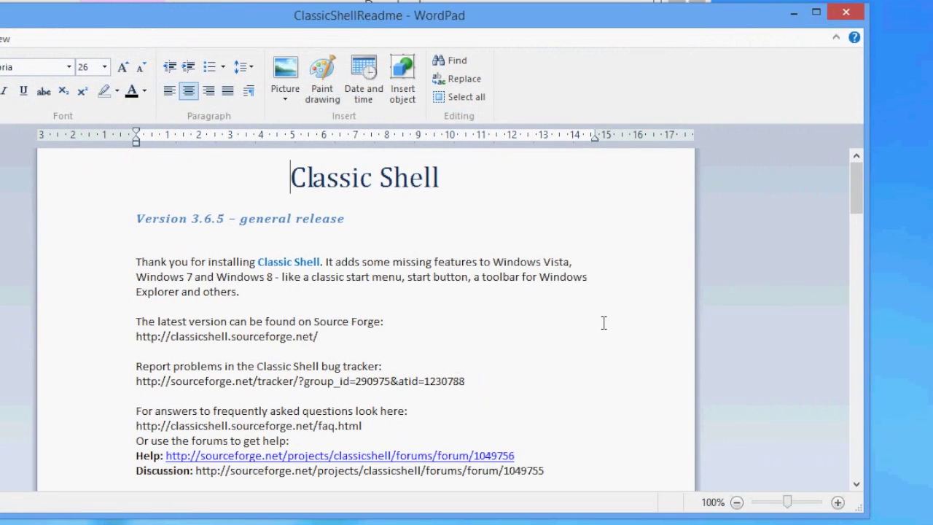
{"action": "scroll", "coordinate": [601, 323], "scroll_direction": "down", "scroll_amount": 5}
{"action": "scroll", "coordinate": [602, 322], "scroll_direction": "up", "scroll_amount": 5}
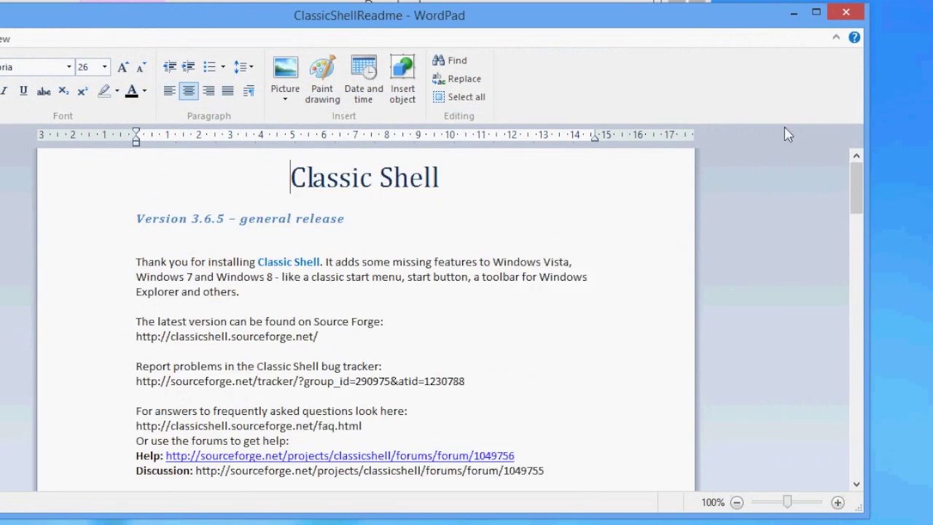
{"action": "left_click", "coordinate": [845, 11]}
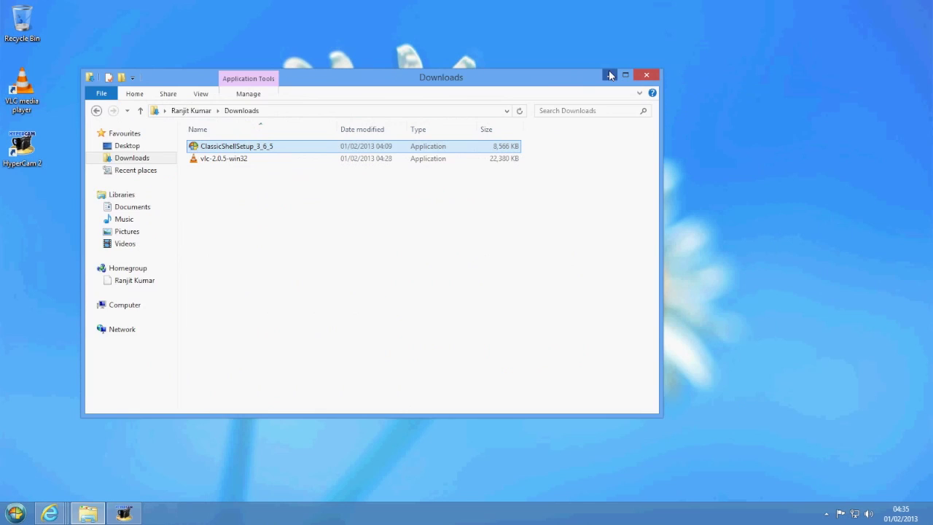
{"action": "left_click", "coordinate": [609, 75]}
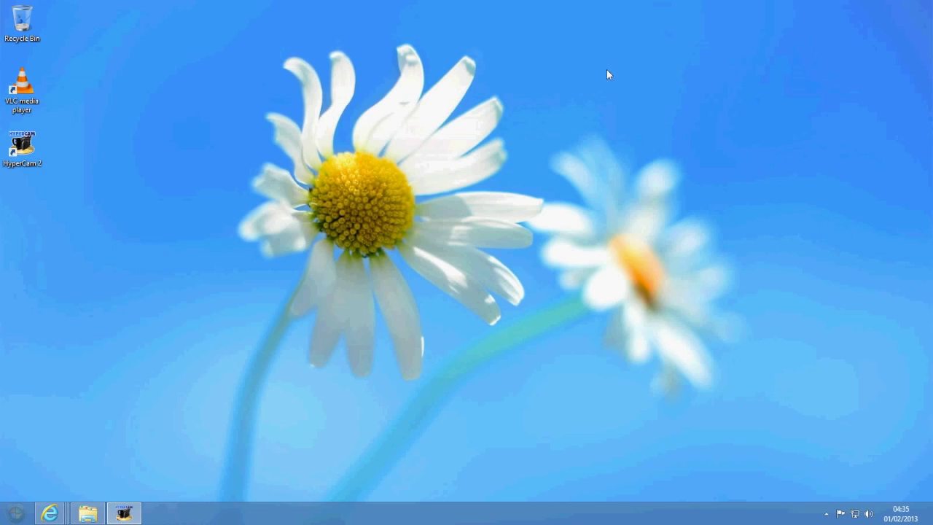
- Open Classic Start Menu settings and pick the Windows Vista/Windows 7 style, confirming the menu reset
{"action": "left_click", "coordinate": [20, 517]}
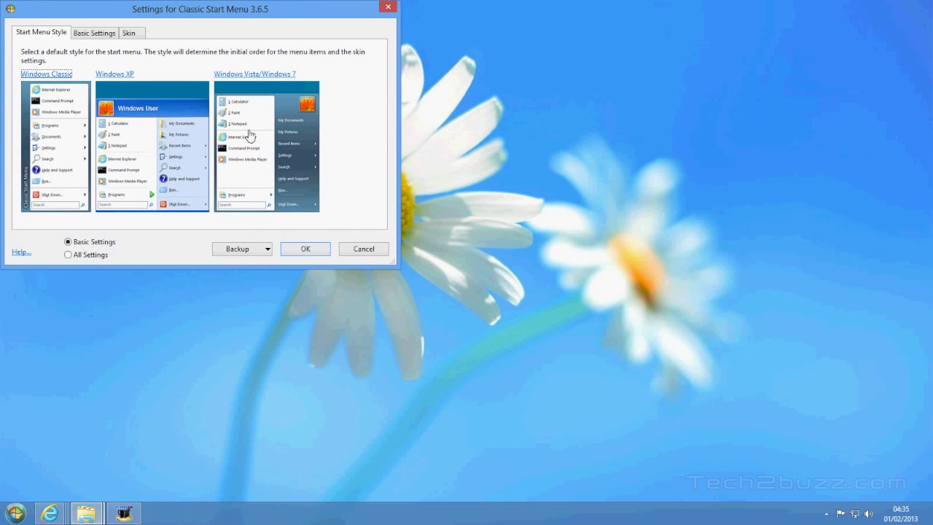
{"action": "left_click_drag", "start_coordinate": [289, 13], "coordinate": [351, 49]}
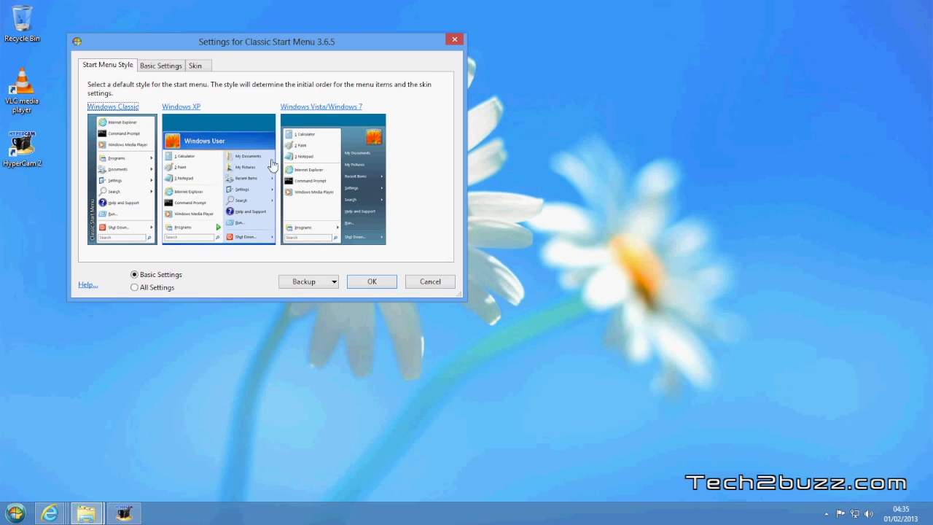
{"action": "left_click", "coordinate": [343, 134]}
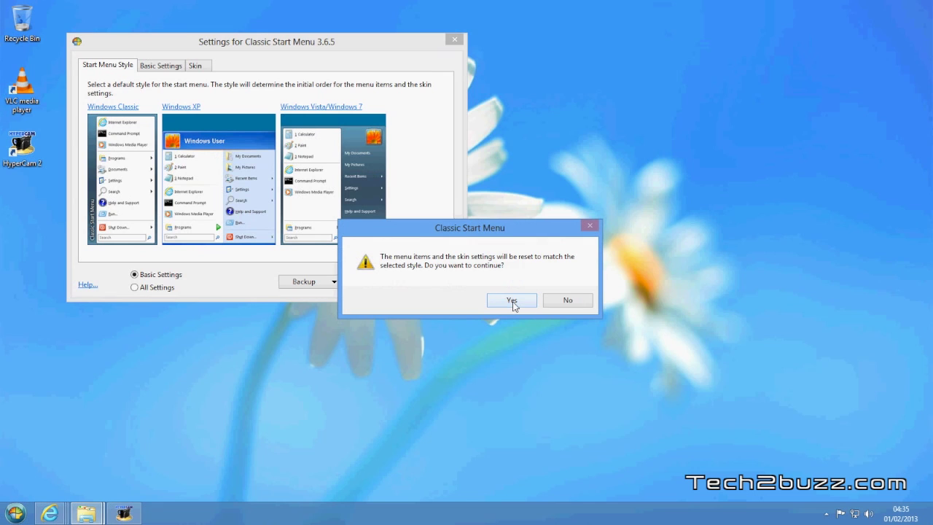
{"action": "left_click", "coordinate": [512, 301]}
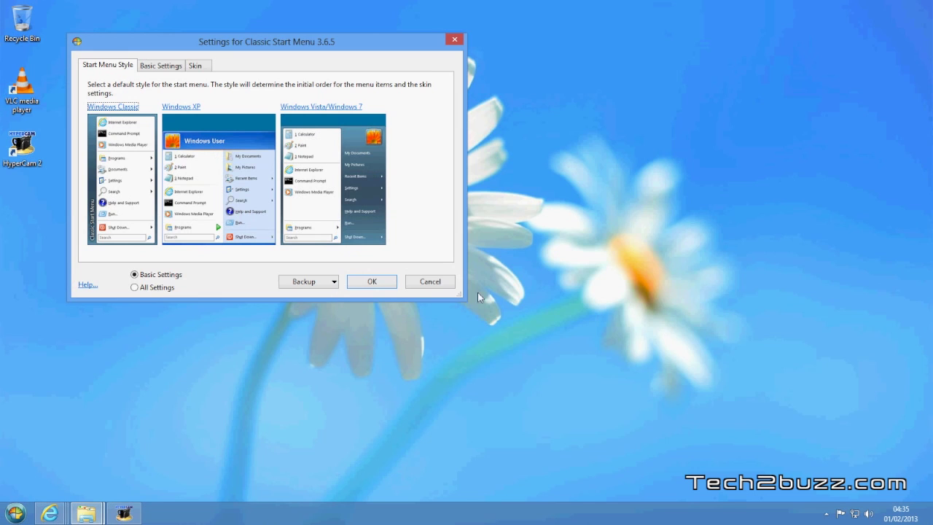
- Apply the new style, then browse the classic Start menu's Programs folders and reopen the menu
{"action": "left_click", "coordinate": [376, 284]}
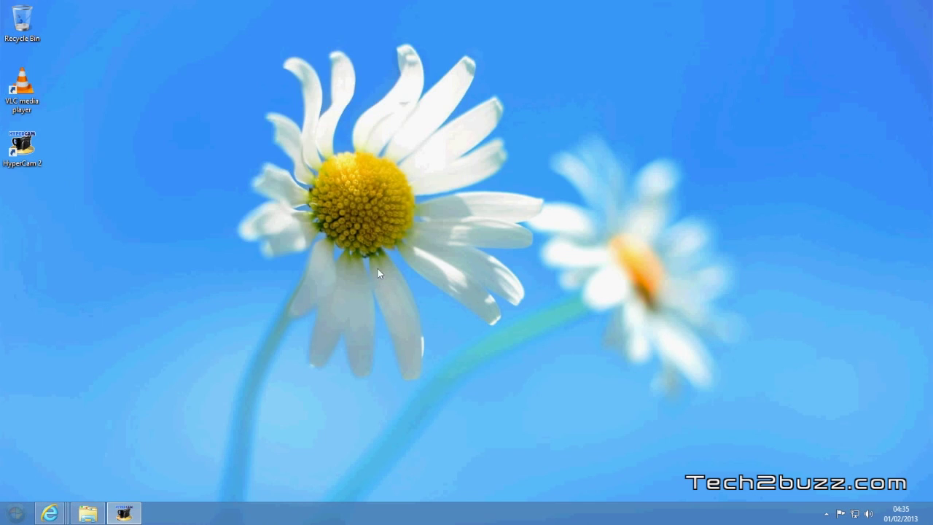
{"action": "left_click", "coordinate": [2, 503]}
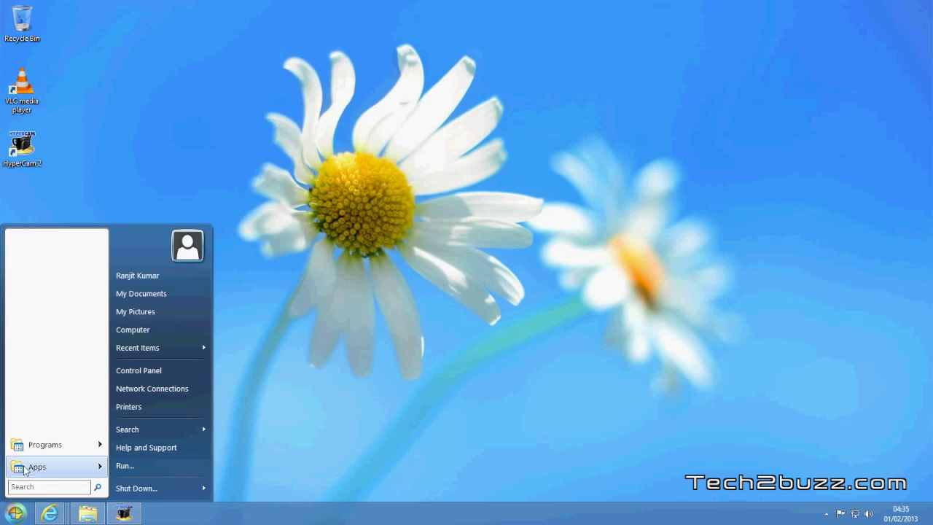
{"action": "mouse_move", "coordinate": [51, 445]}
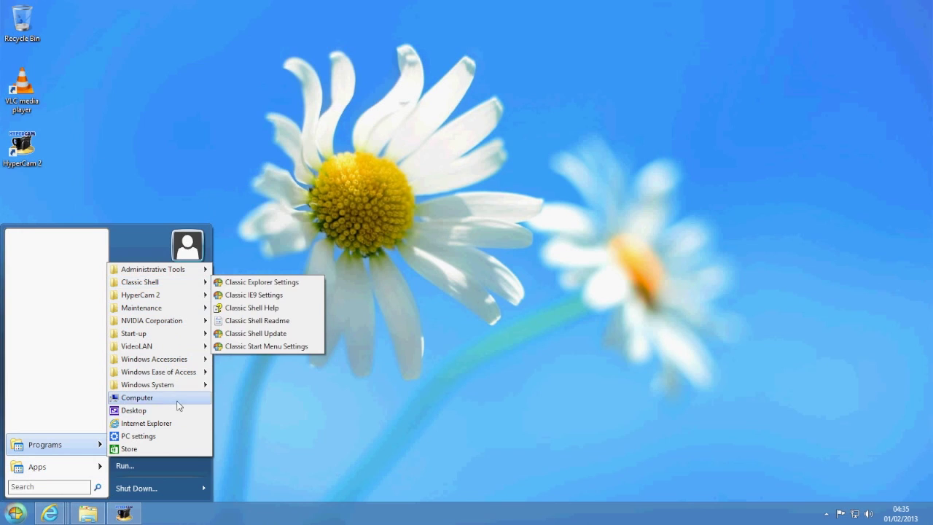
{"action": "mouse_move", "coordinate": [179, 310]}
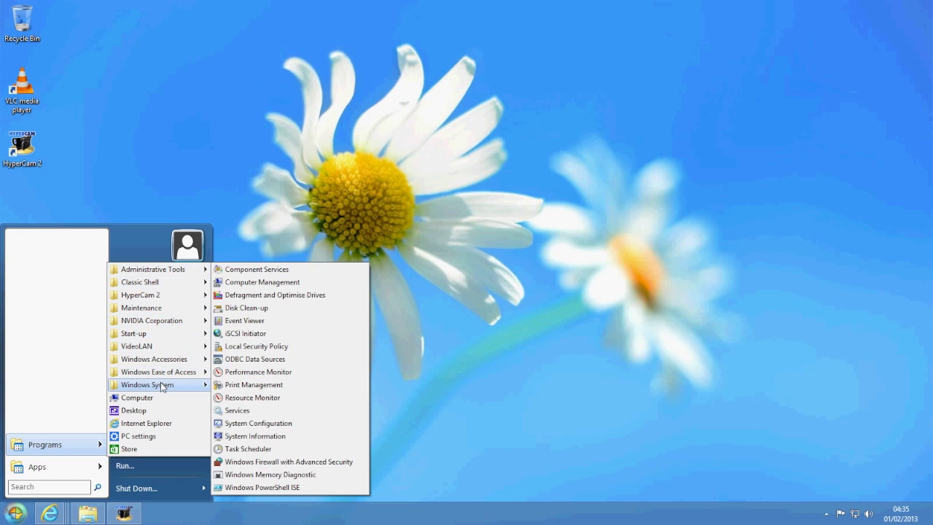
{"action": "mouse_move", "coordinate": [162, 386]}
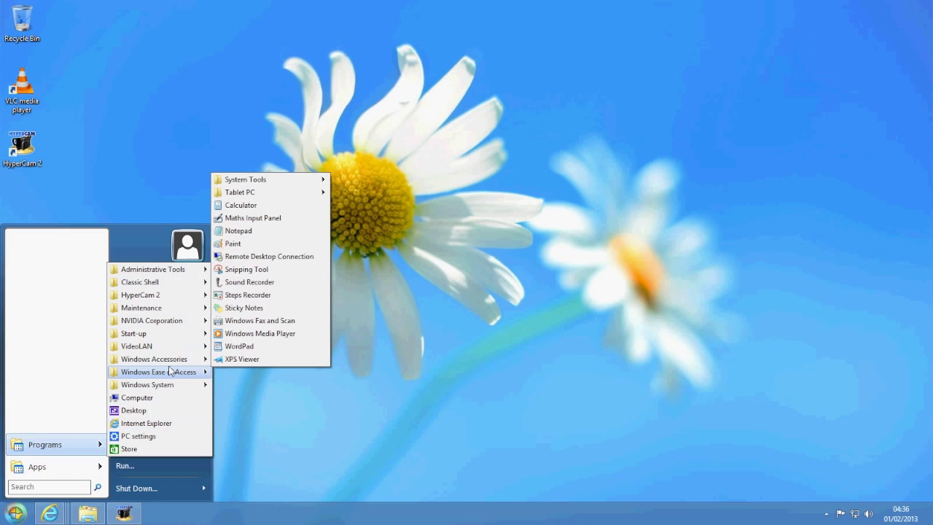
{"action": "left_click", "coordinate": [4, 518]}
{"action": "left_click", "coordinate": [4, 517]}
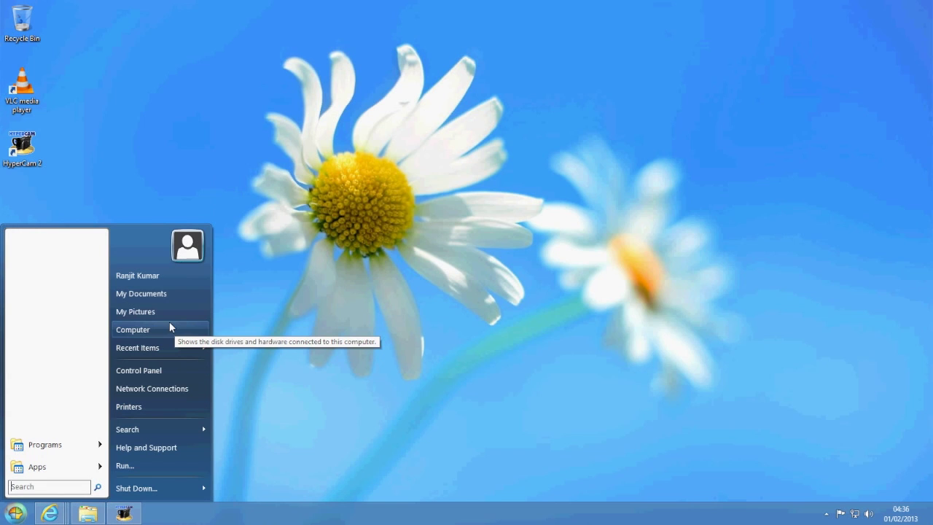
- Open Control Panel from the classic Start menu, reposition its window, and launch Classic Explorer Settings
{"action": "left_click", "coordinate": [156, 370]}
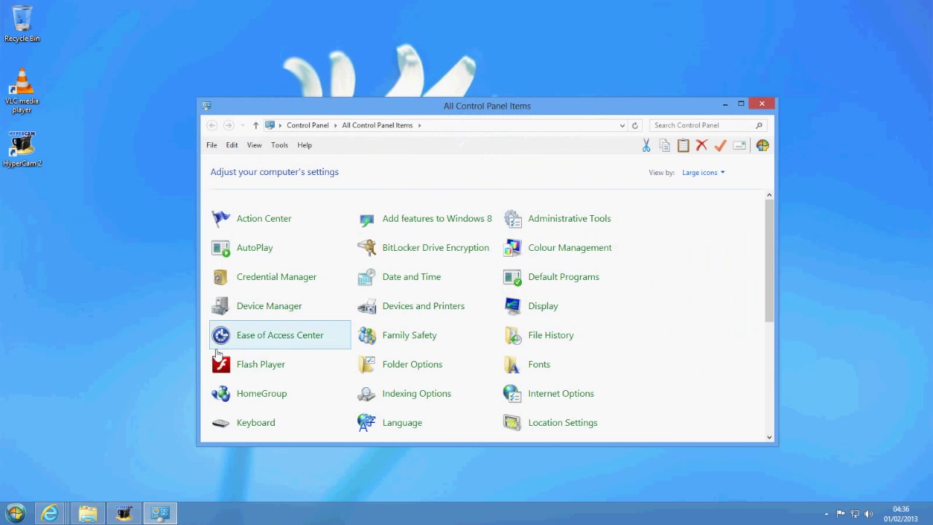
{"action": "left_click_drag", "start_coordinate": [767, 211], "coordinate": [768, 234]}
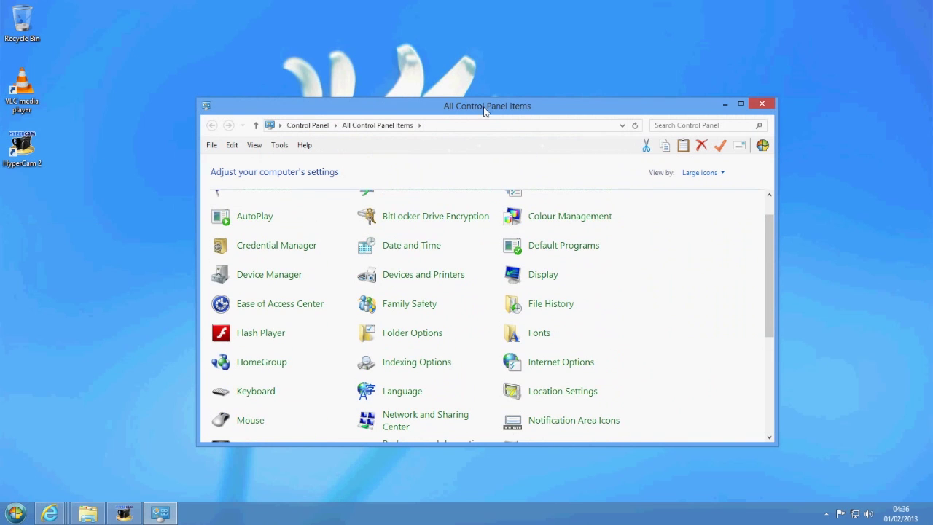
{"action": "left_click_drag", "start_coordinate": [483, 108], "coordinate": [454, 99]}
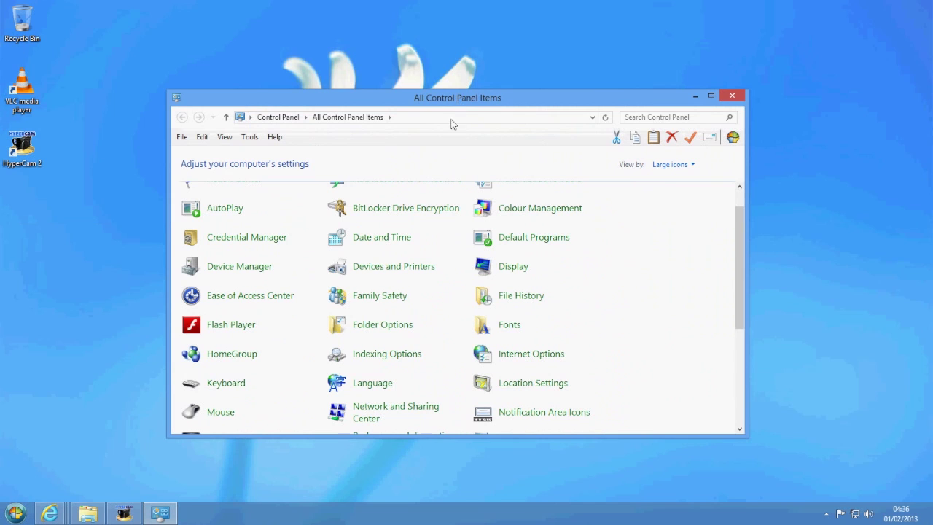
{"action": "left_click", "coordinate": [733, 137]}
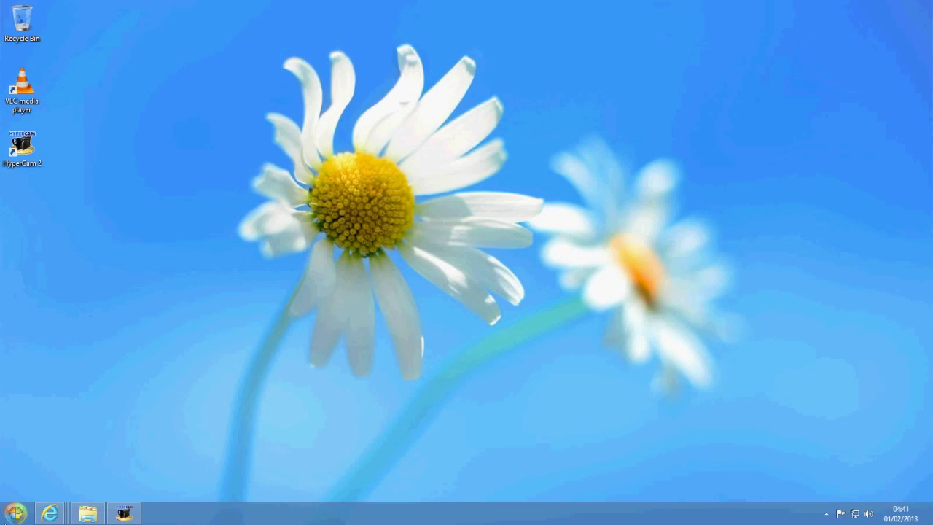
- Open the classic Start menu and bring up the Classic Start Menu settings from it
{"action": "left_click", "coordinate": [9, 519]}
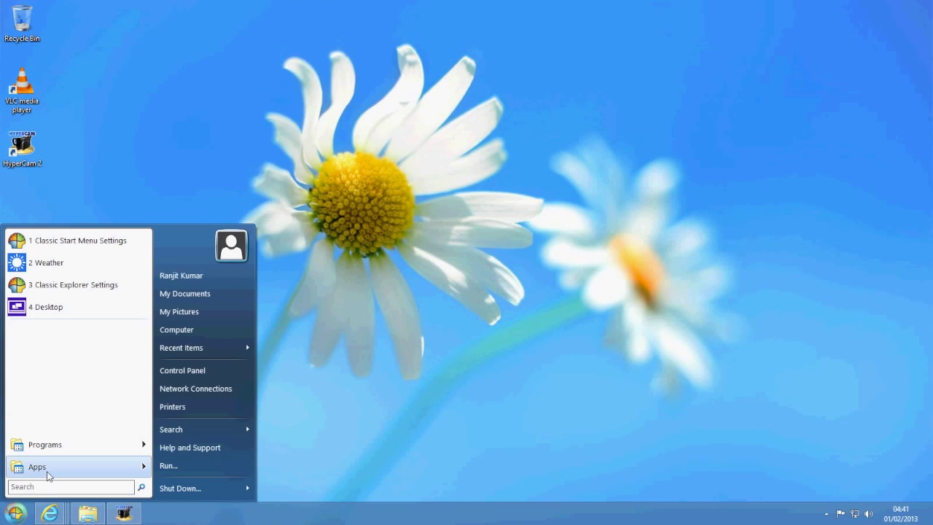
{"action": "key", "text": "super"}
{"action": "key", "text": "super"}
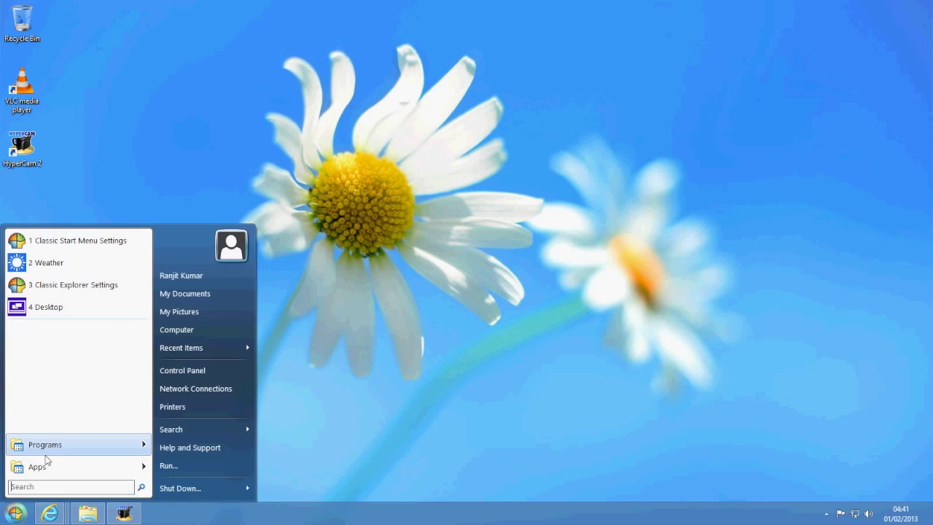
{"action": "mouse_move", "coordinate": [70, 451]}
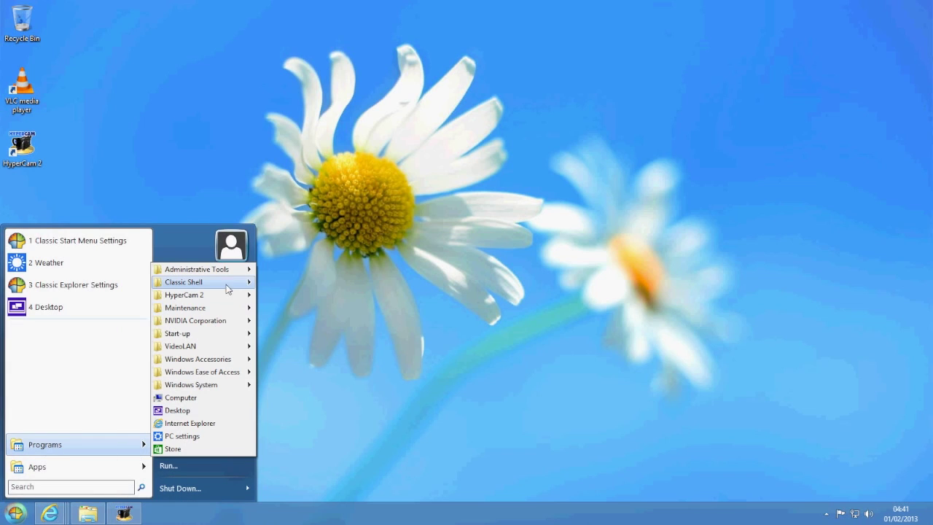
{"action": "mouse_move", "coordinate": [227, 284]}
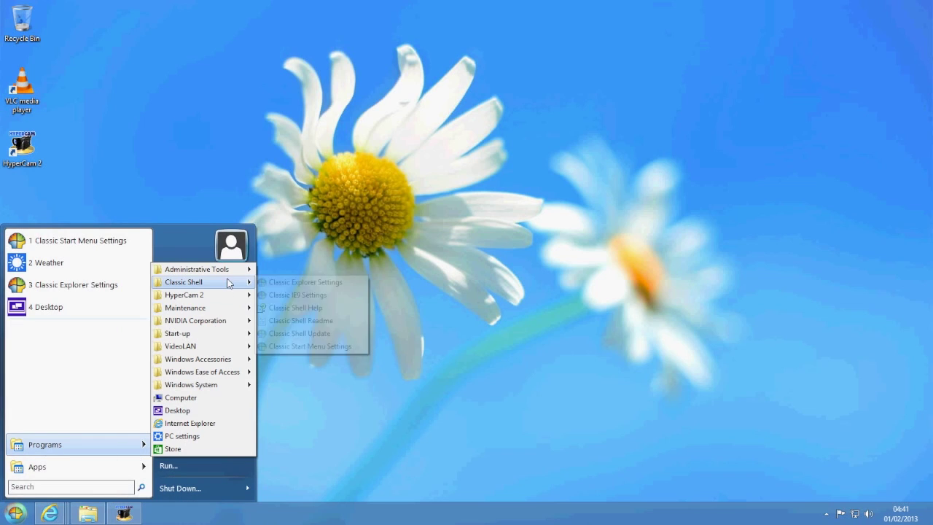
{"action": "left_click", "coordinate": [322, 347]}
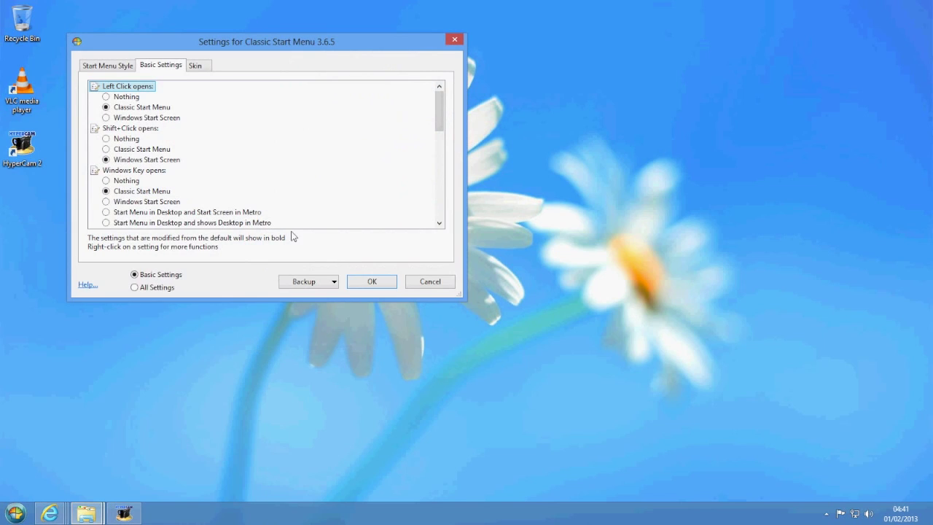
- Check the style previews, test the Windows key, then set 'Windows Key opens' to Windows Start Screen and save
{"action": "left_click", "coordinate": [102, 66]}
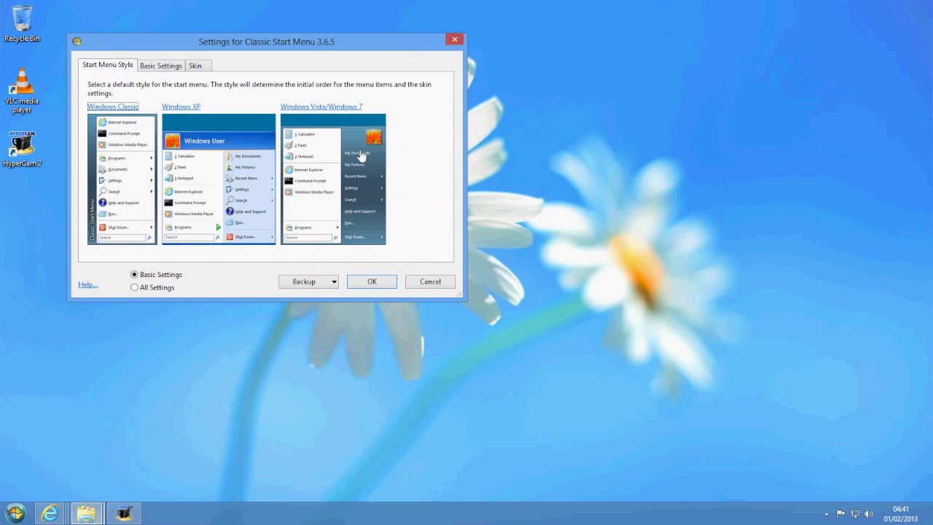
{"action": "left_click", "coordinate": [161, 67]}
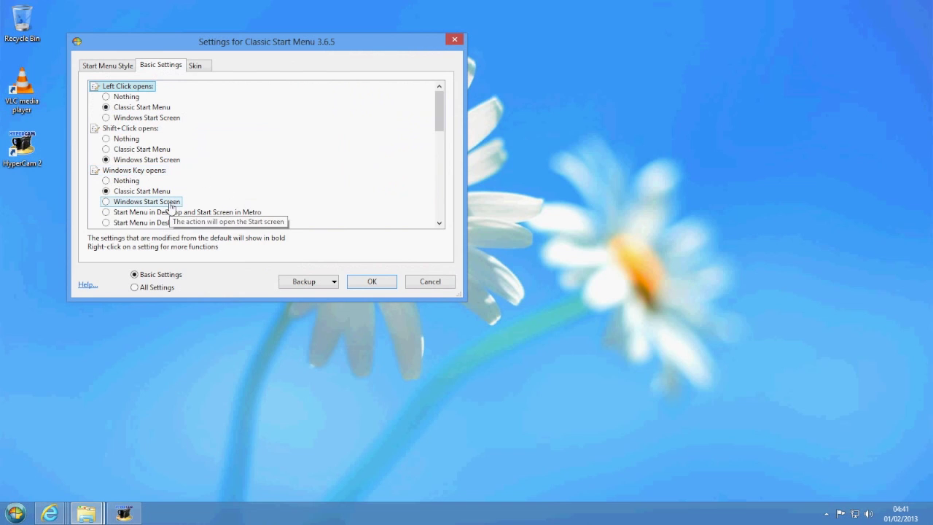
{"action": "key", "text": "super"}
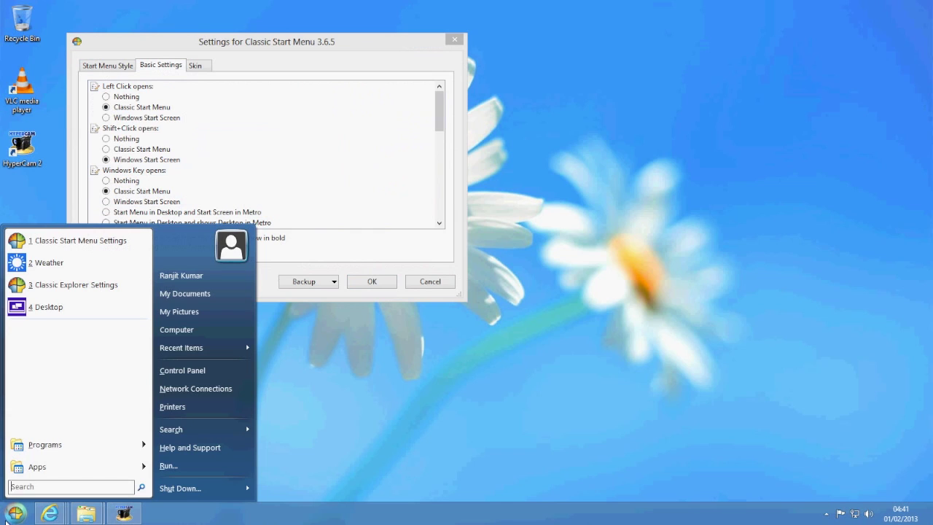
{"action": "left_click", "coordinate": [5, 520]}
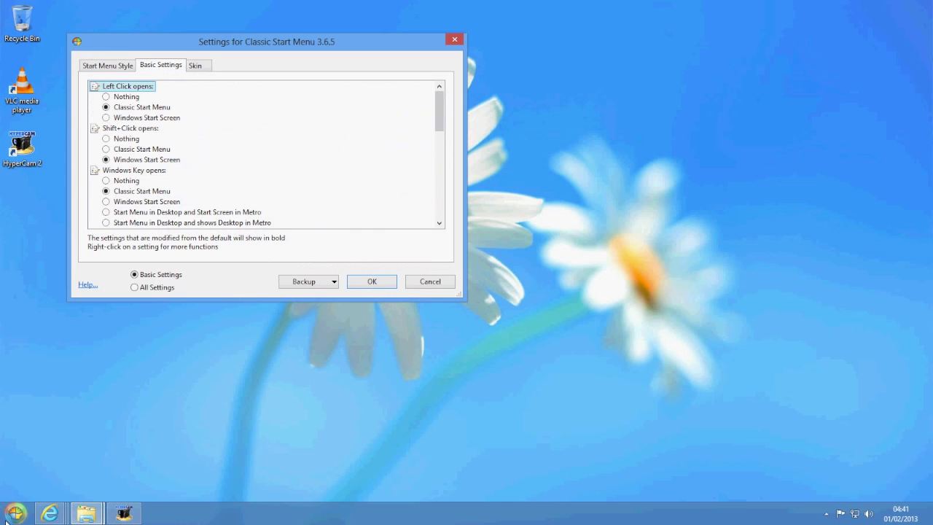
{"action": "left_click", "coordinate": [119, 203]}
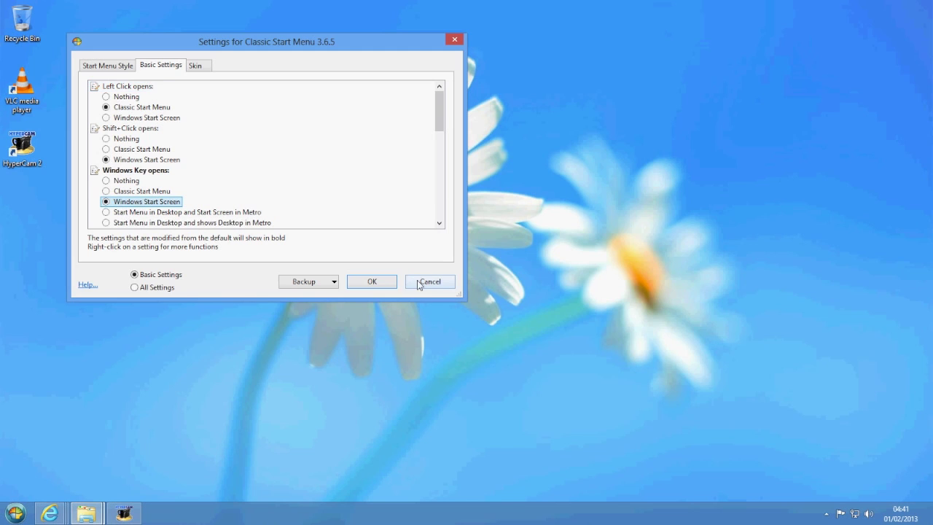
{"action": "left_click", "coordinate": [371, 281]}
- Confirm the Windows key shows the Start screen, return to the desktop and open the classic Programs list
{"action": "key", "text": "super"}
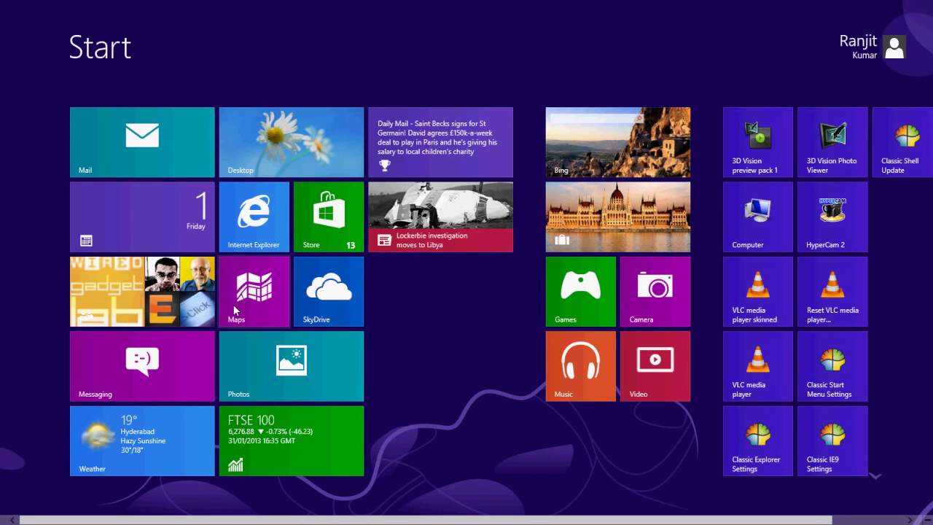
{"action": "left_click", "coordinate": [291, 142]}
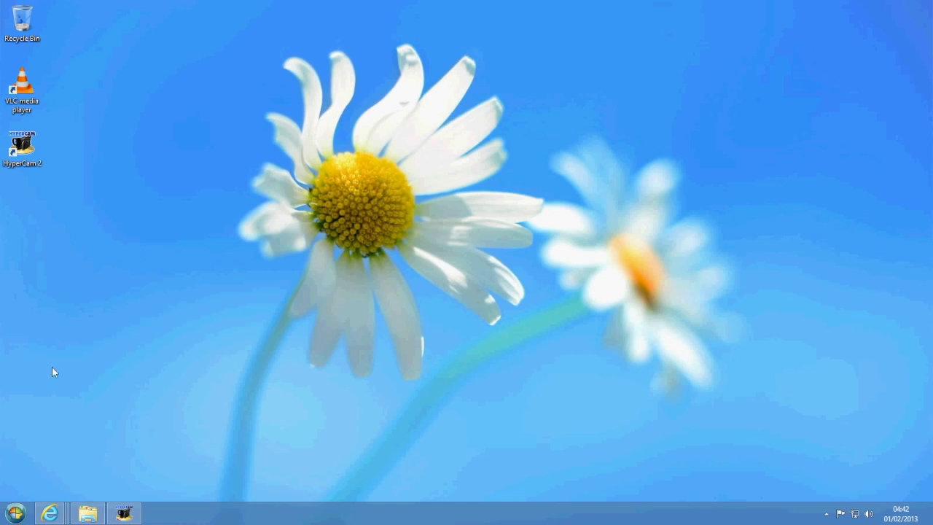
{"action": "left_click", "coordinate": [16, 515]}
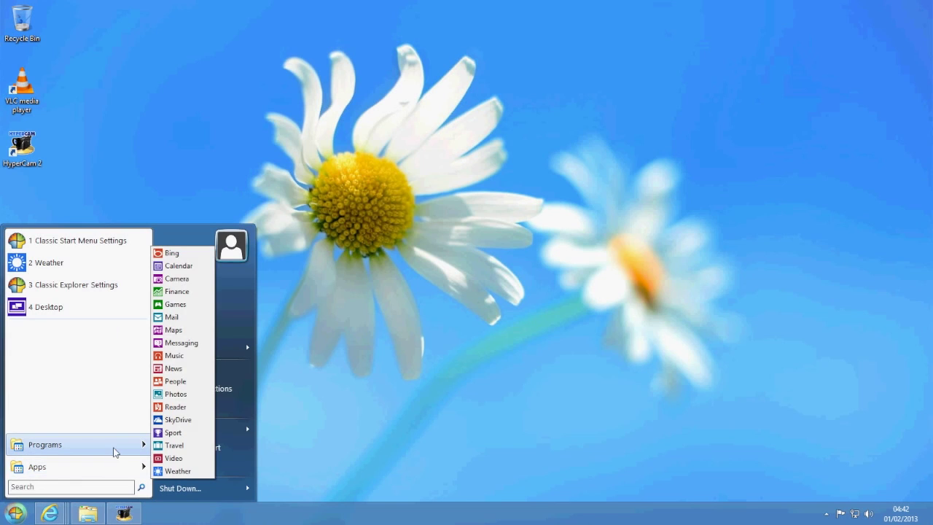
{"action": "mouse_move", "coordinate": [110, 450]}
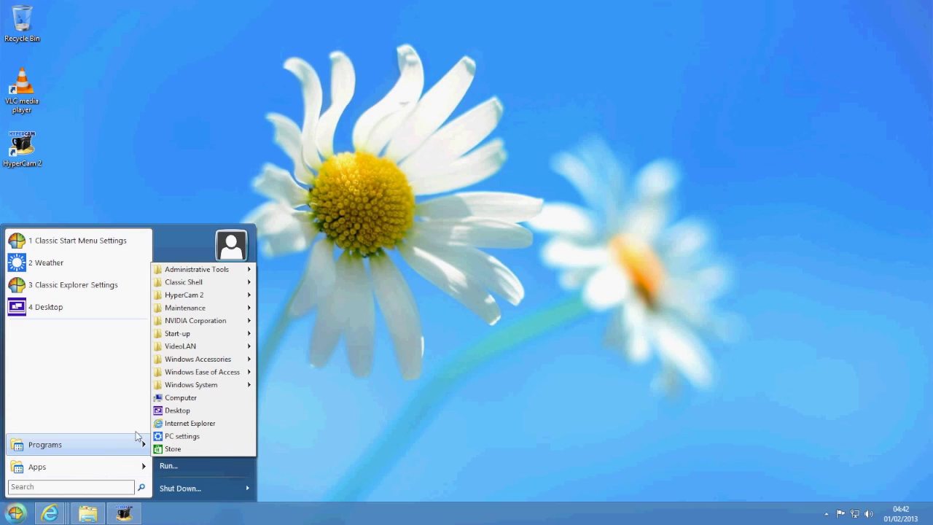
- Open Classic Start Menu Settings and set 'Windows Key opens' to Classic Start Menu
{"action": "mouse_move", "coordinate": [208, 281]}
{"action": "left_click", "coordinate": [310, 345]}
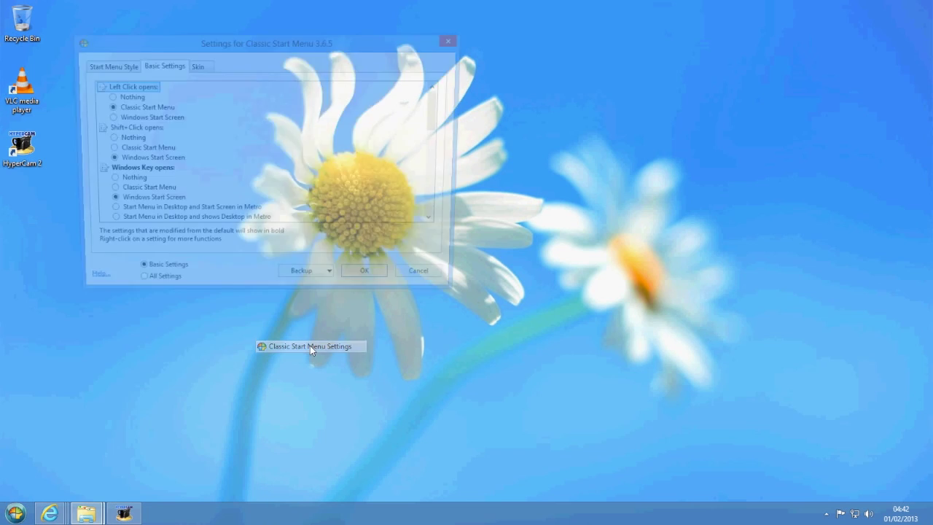
{"action": "left_click", "coordinate": [107, 192]}
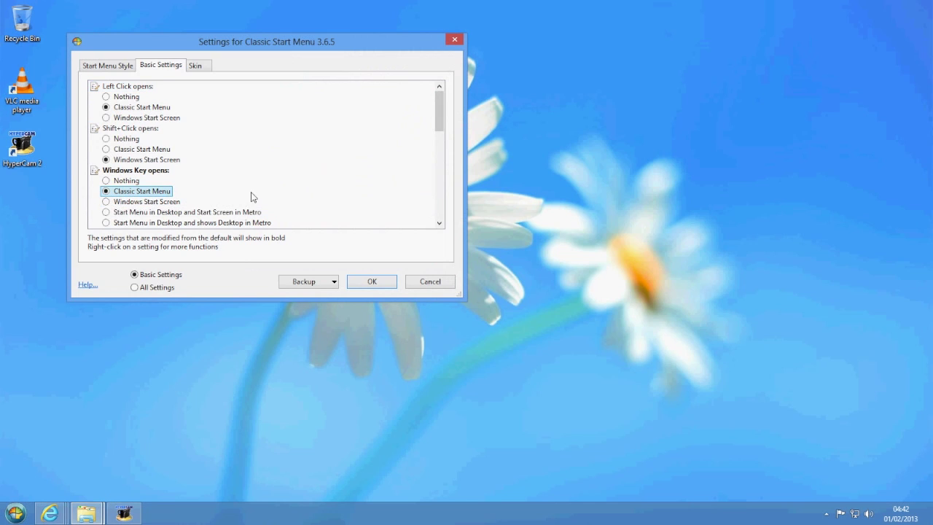
- Look through the remaining settings, then view the Start Menu Style previews
{"action": "scroll", "coordinate": [252, 195], "scroll_direction": "down", "scroll_amount": 2}
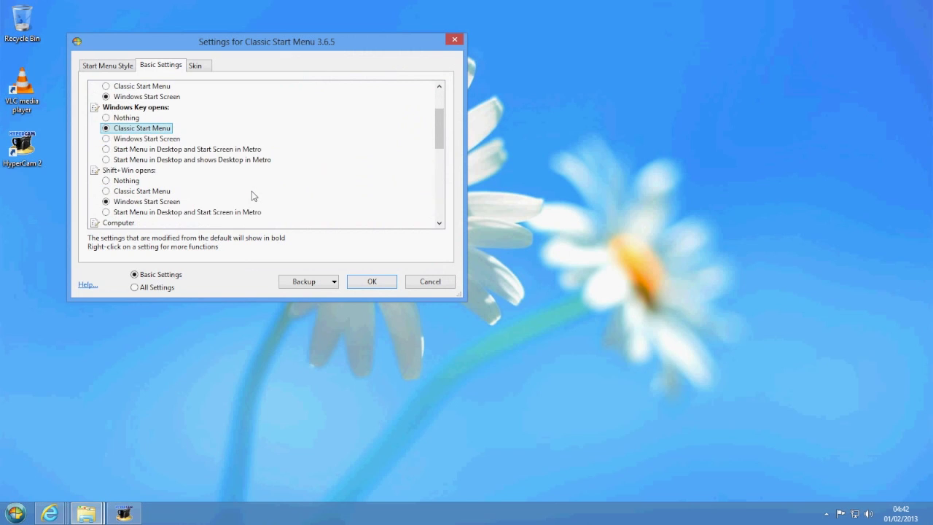
{"action": "scroll", "coordinate": [253, 195], "scroll_direction": "down", "scroll_amount": 4}
{"action": "scroll", "coordinate": [257, 191], "scroll_direction": "down", "scroll_amount": 3}
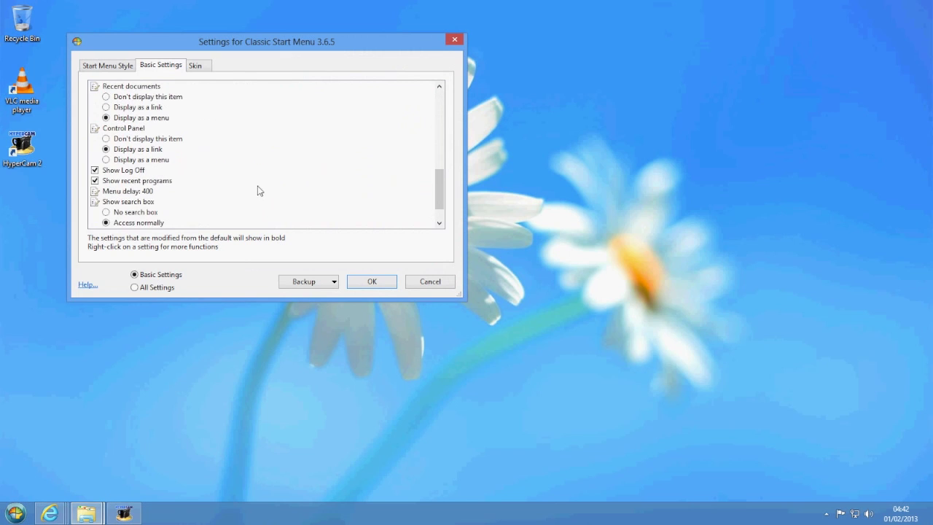
{"action": "scroll", "coordinate": [257, 191], "scroll_direction": "up", "scroll_amount": 6}
{"action": "left_click", "coordinate": [113, 69]}
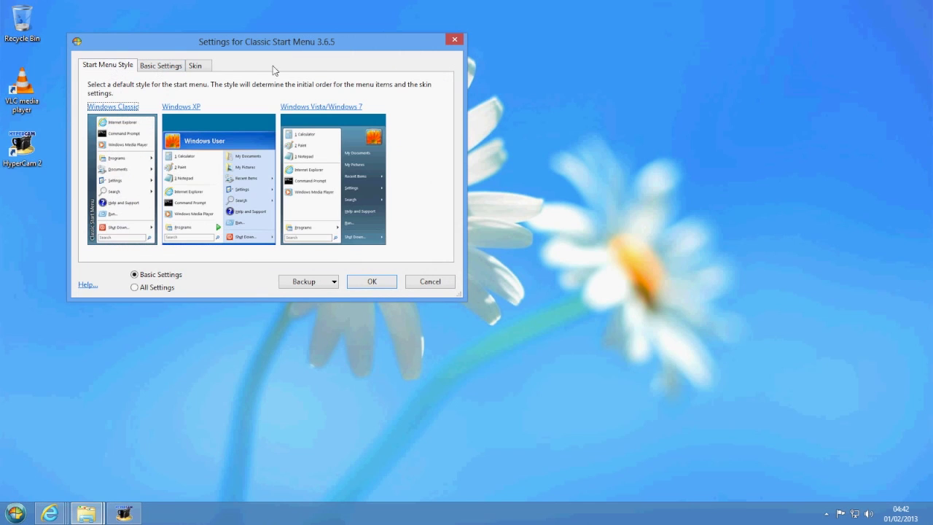
- Save the setting with OK and bring up the classic Start menu
{"action": "left_click", "coordinate": [372, 282]}
{"action": "left_click", "coordinate": [16, 513]}
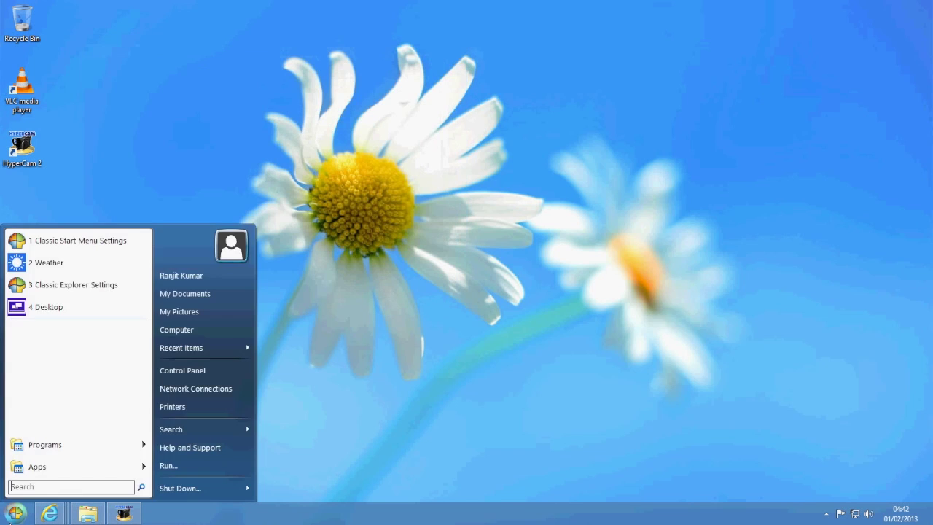
- Browse the Programs subfolders, then close the menu by clicking the desktop
{"action": "mouse_move", "coordinate": [49, 454]}
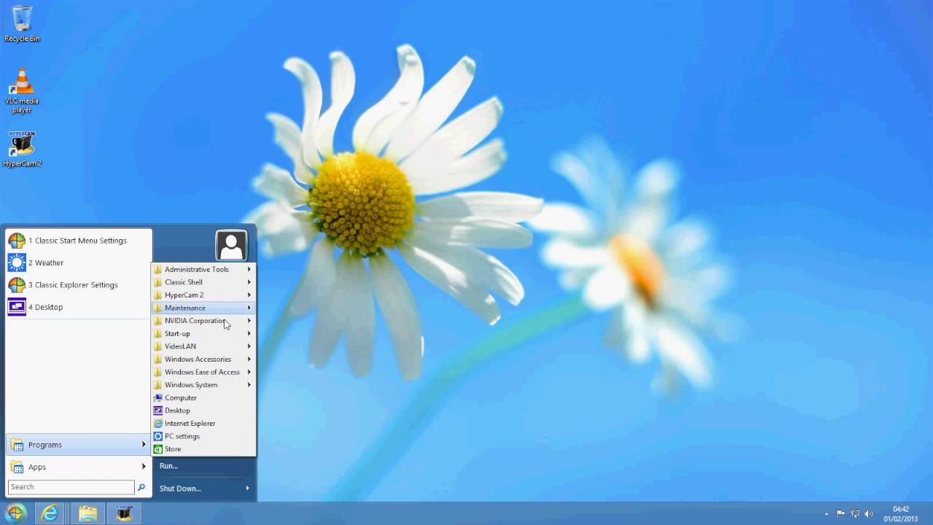
{"action": "mouse_move", "coordinate": [217, 284]}
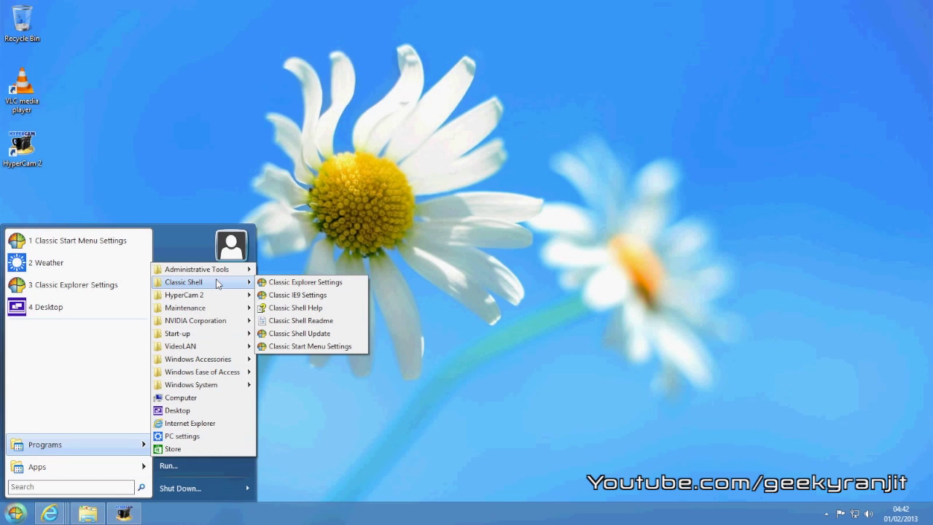
{"action": "mouse_move", "coordinate": [212, 311]}
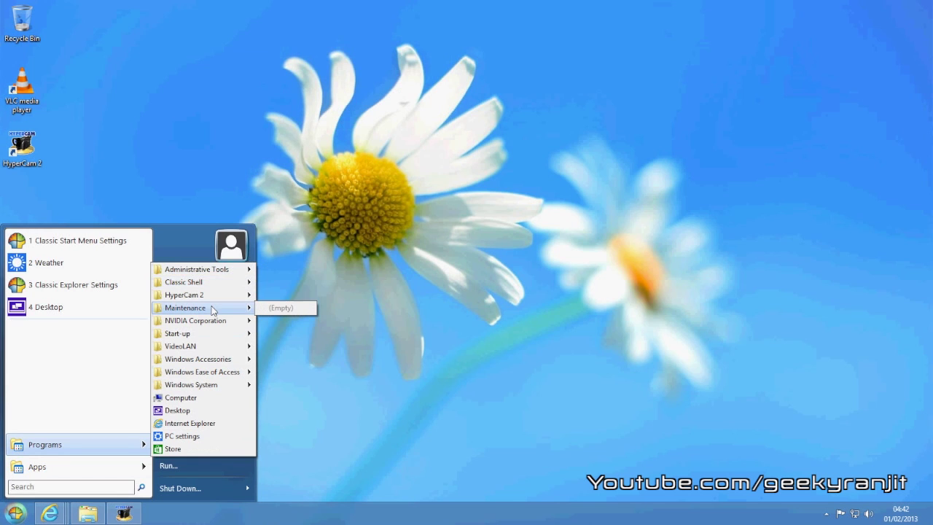
{"action": "mouse_move", "coordinate": [216, 333]}
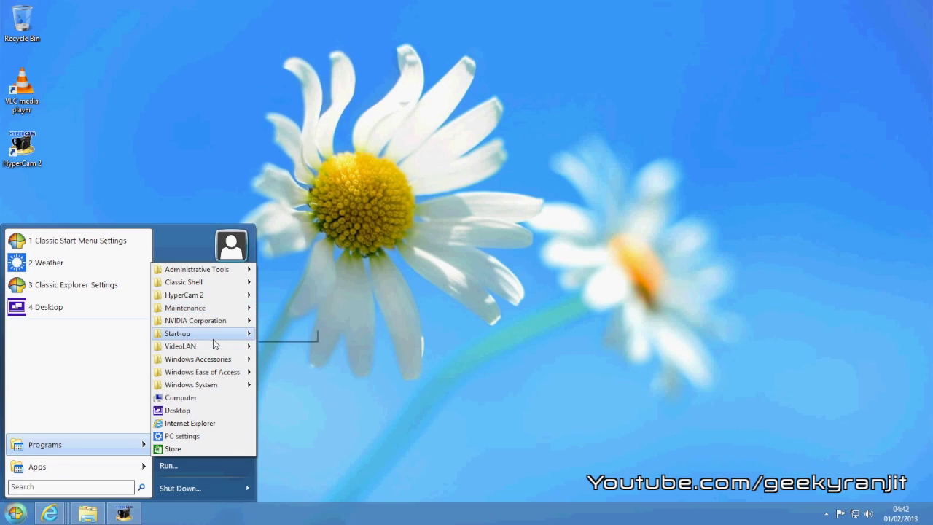
{"action": "mouse_move", "coordinate": [216, 362]}
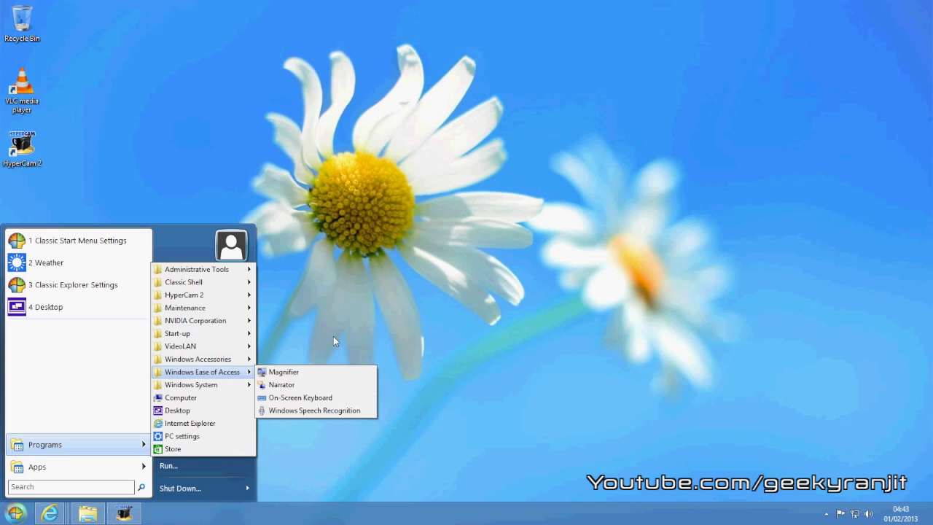
{"action": "left_click", "coordinate": [360, 321]}
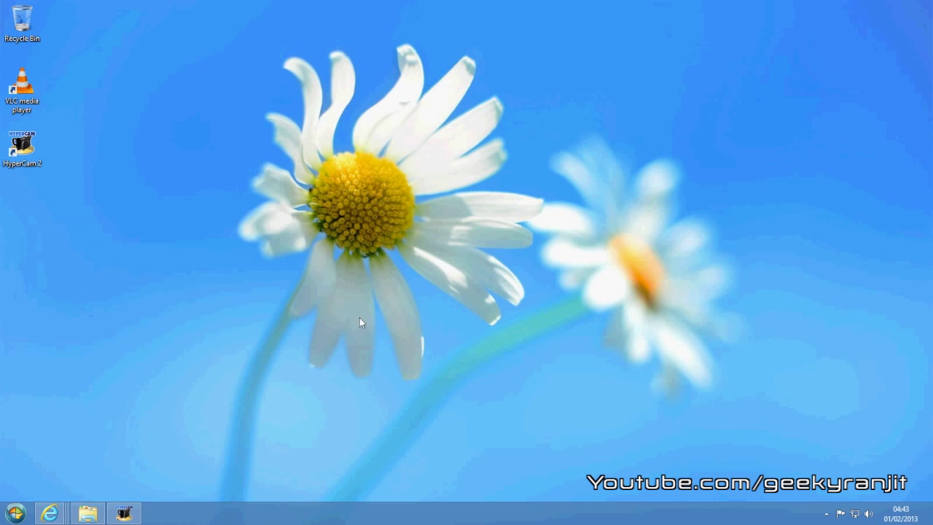
{"action": "mouse_move", "coordinate": [127, 518]}
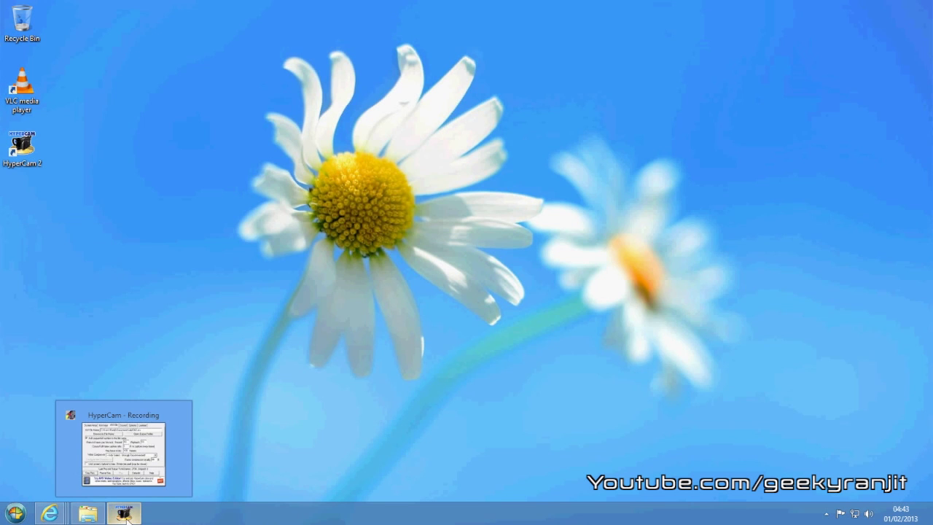